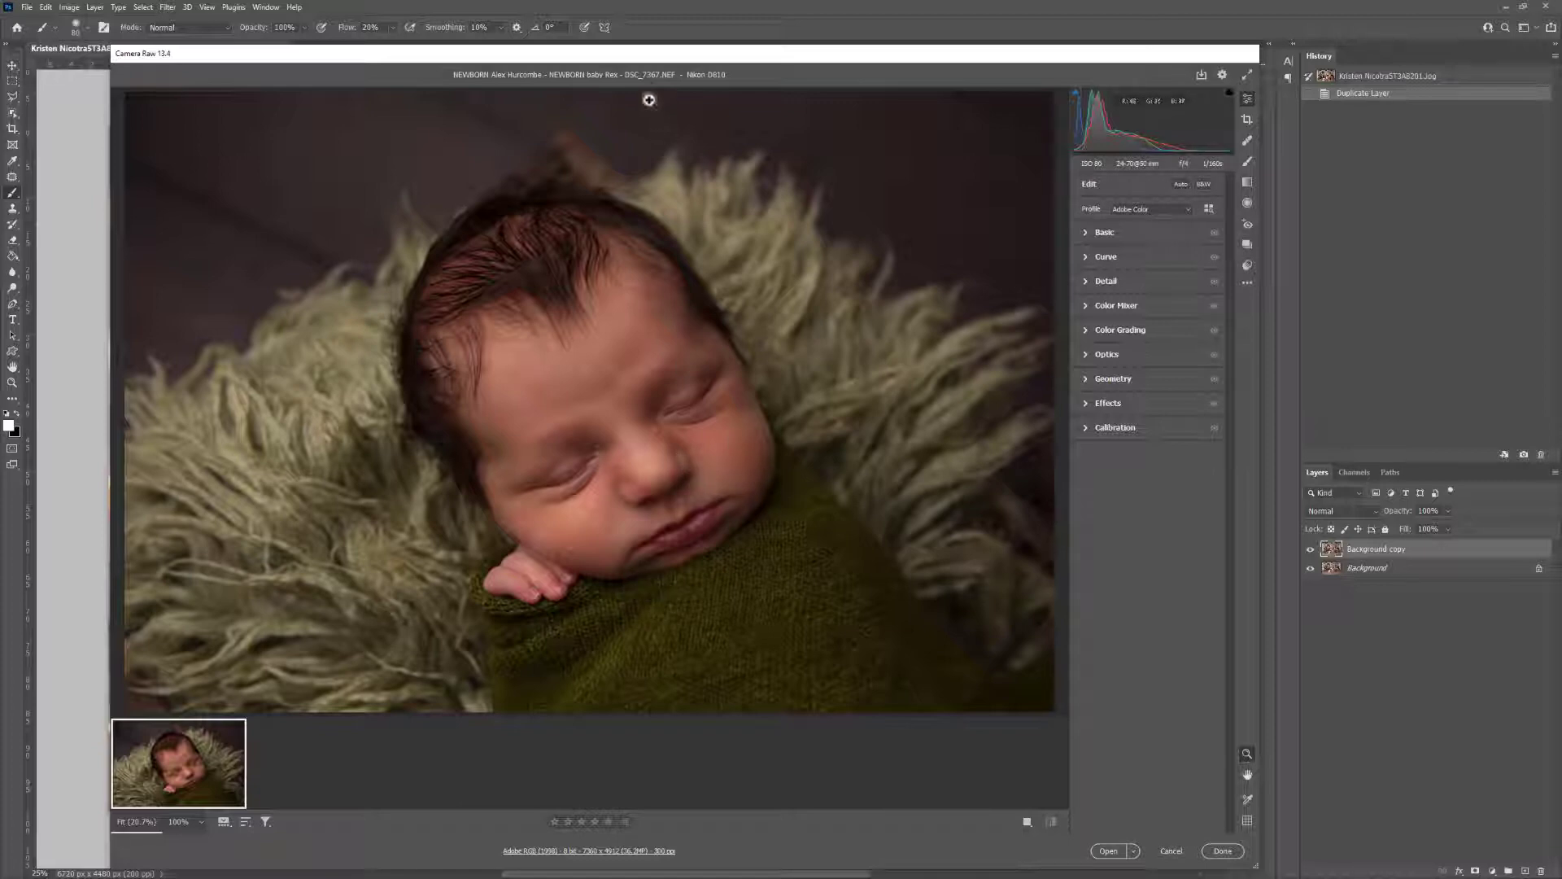
# Move the Camera Raw window up slightly and switch to the Adjustment Brush
pyautogui.click(638, 52)
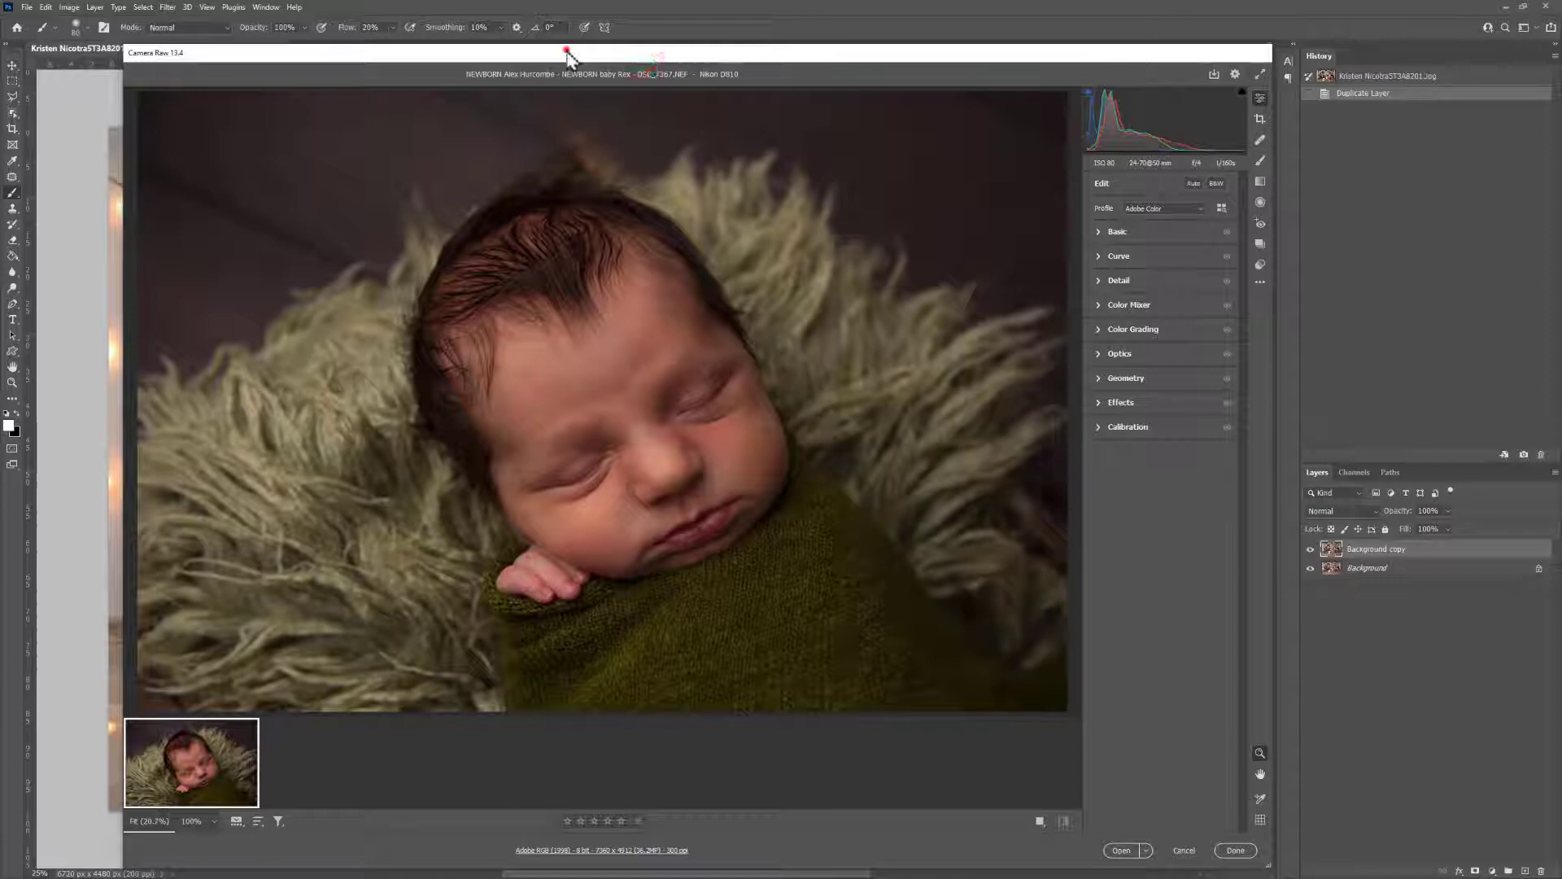
pyautogui.moveTo(565, 49); pyautogui.dragTo(563, 42)
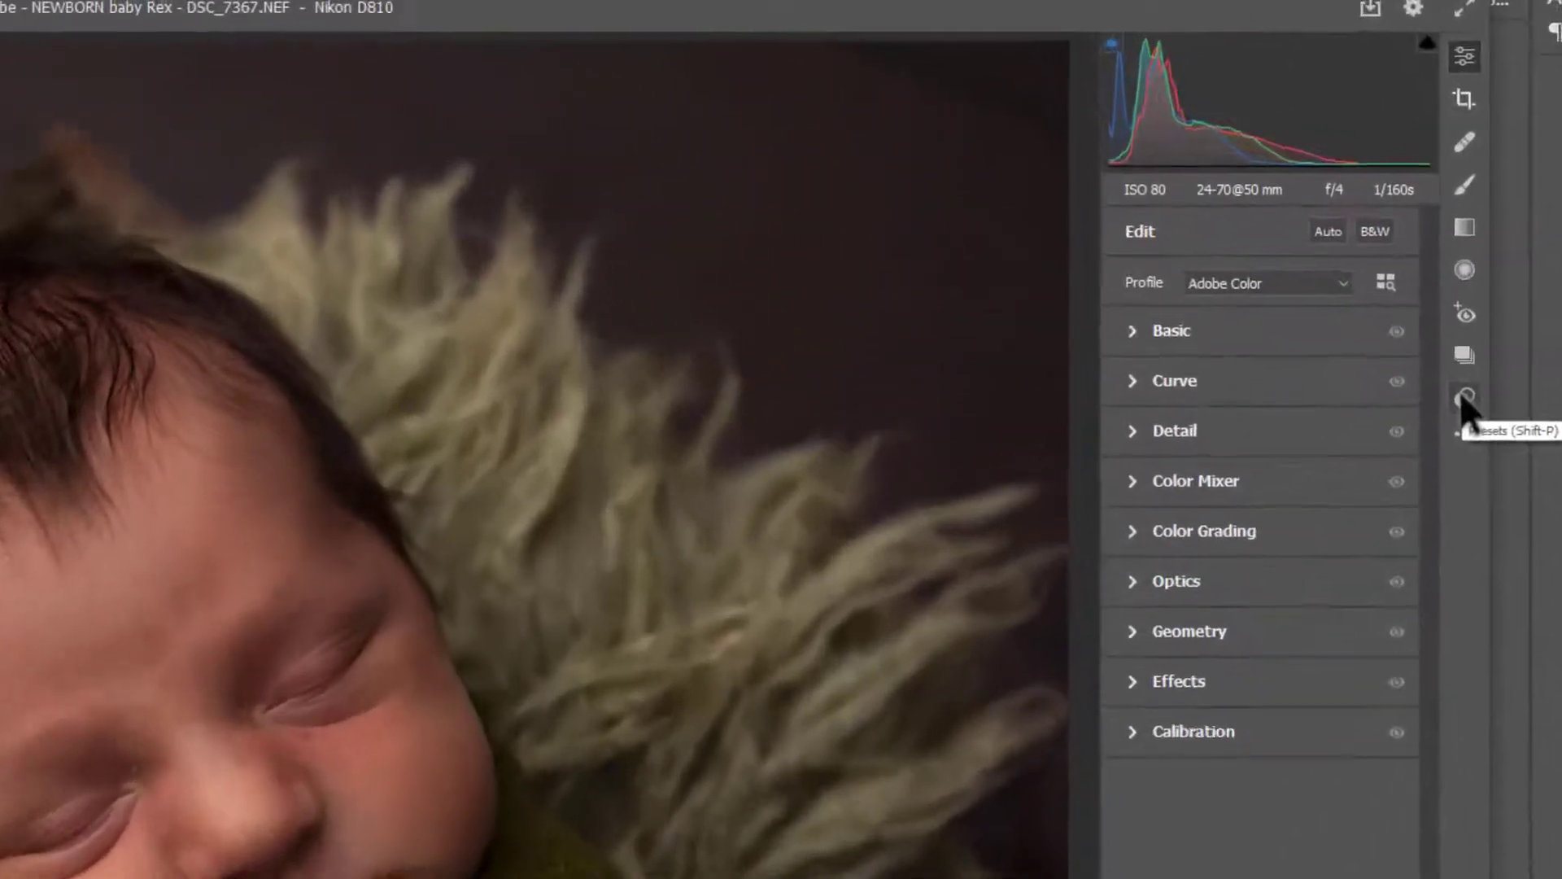
pyautogui.click(1465, 398)
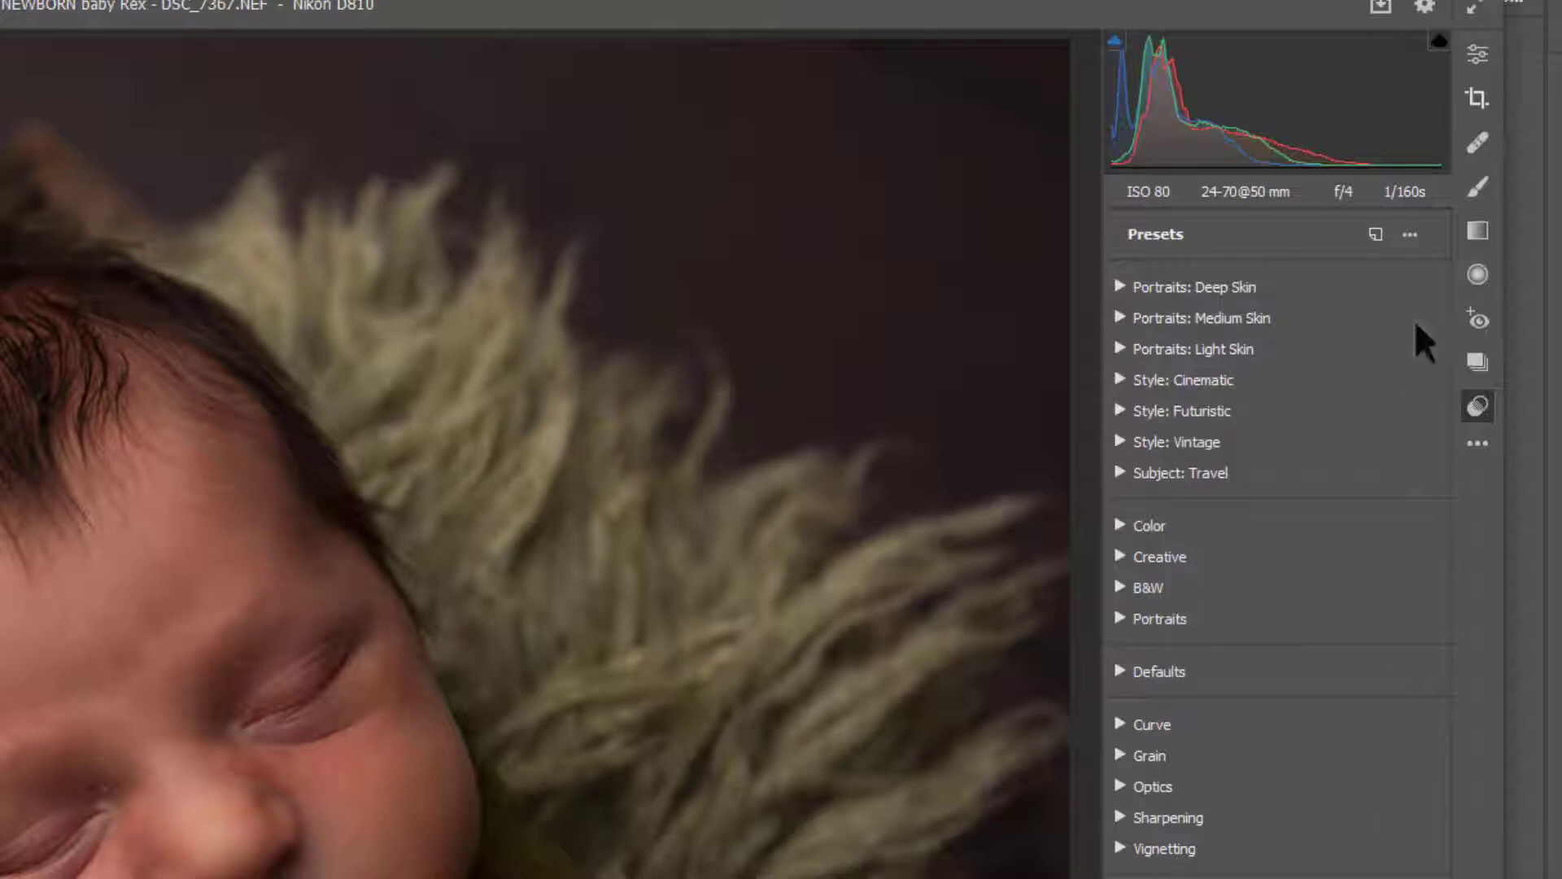
pyautogui.click(1478, 190)
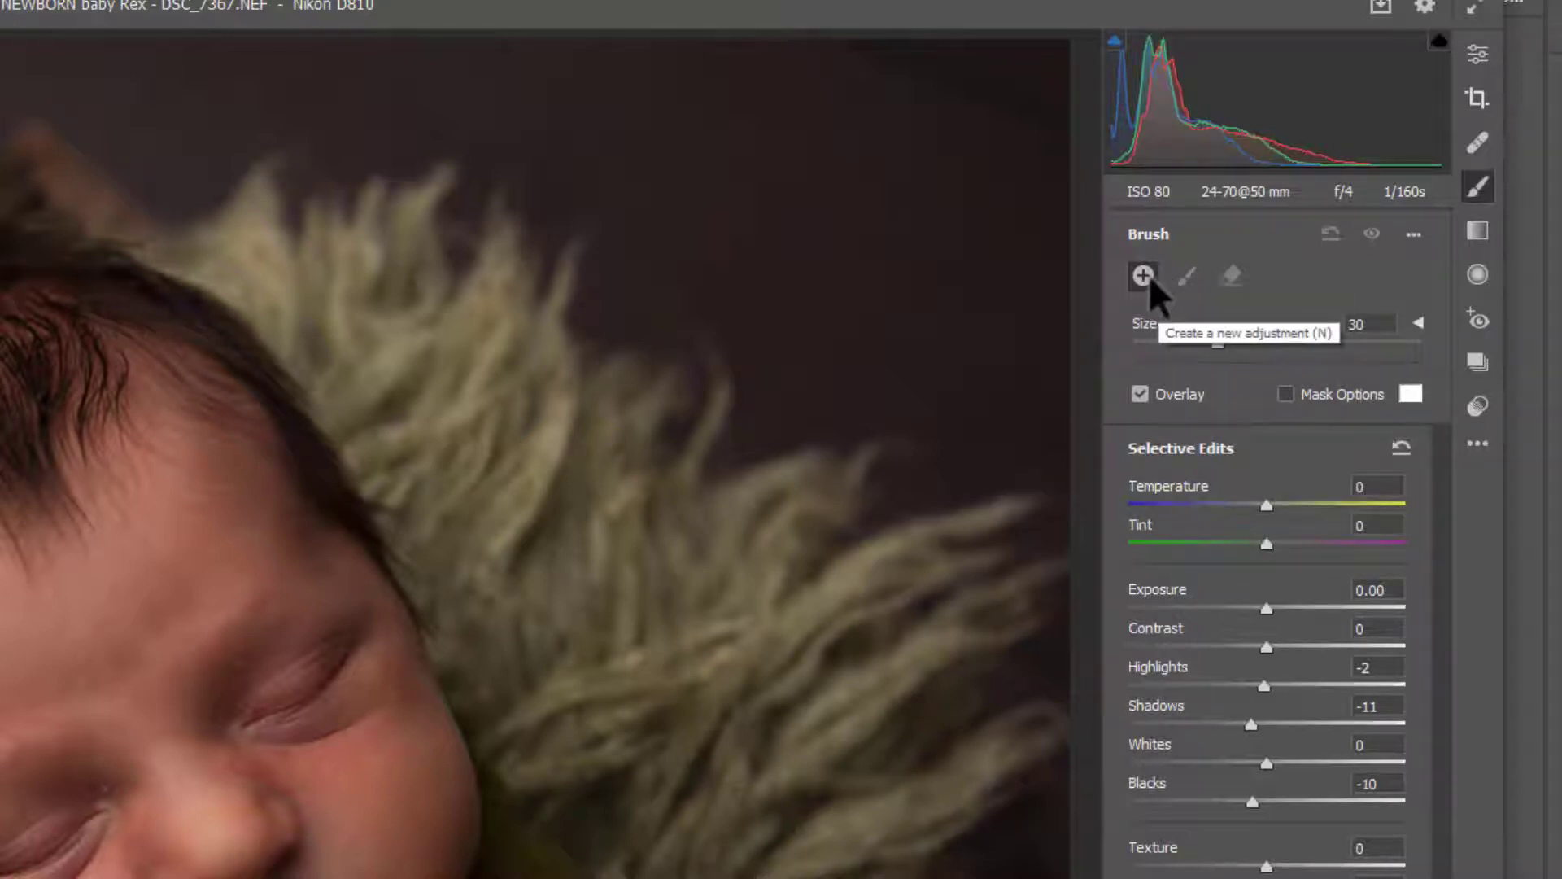
# Load the Shadows down brush preset, shrink the brush to size 10, and paint a first stroke
pyautogui.click(1413, 236)
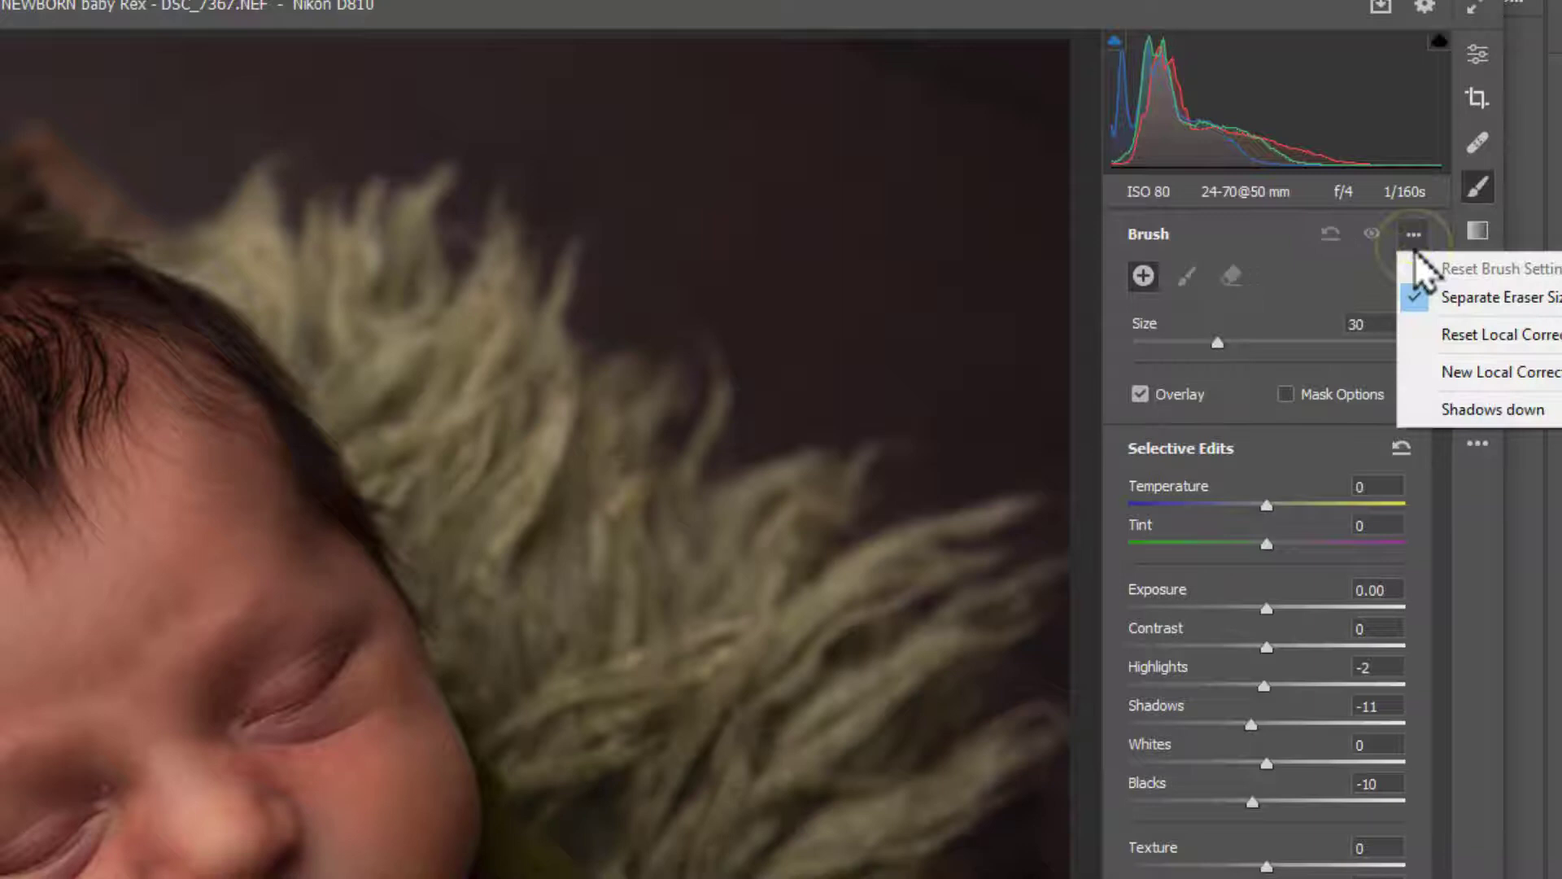
pyautogui.click(1452, 407)
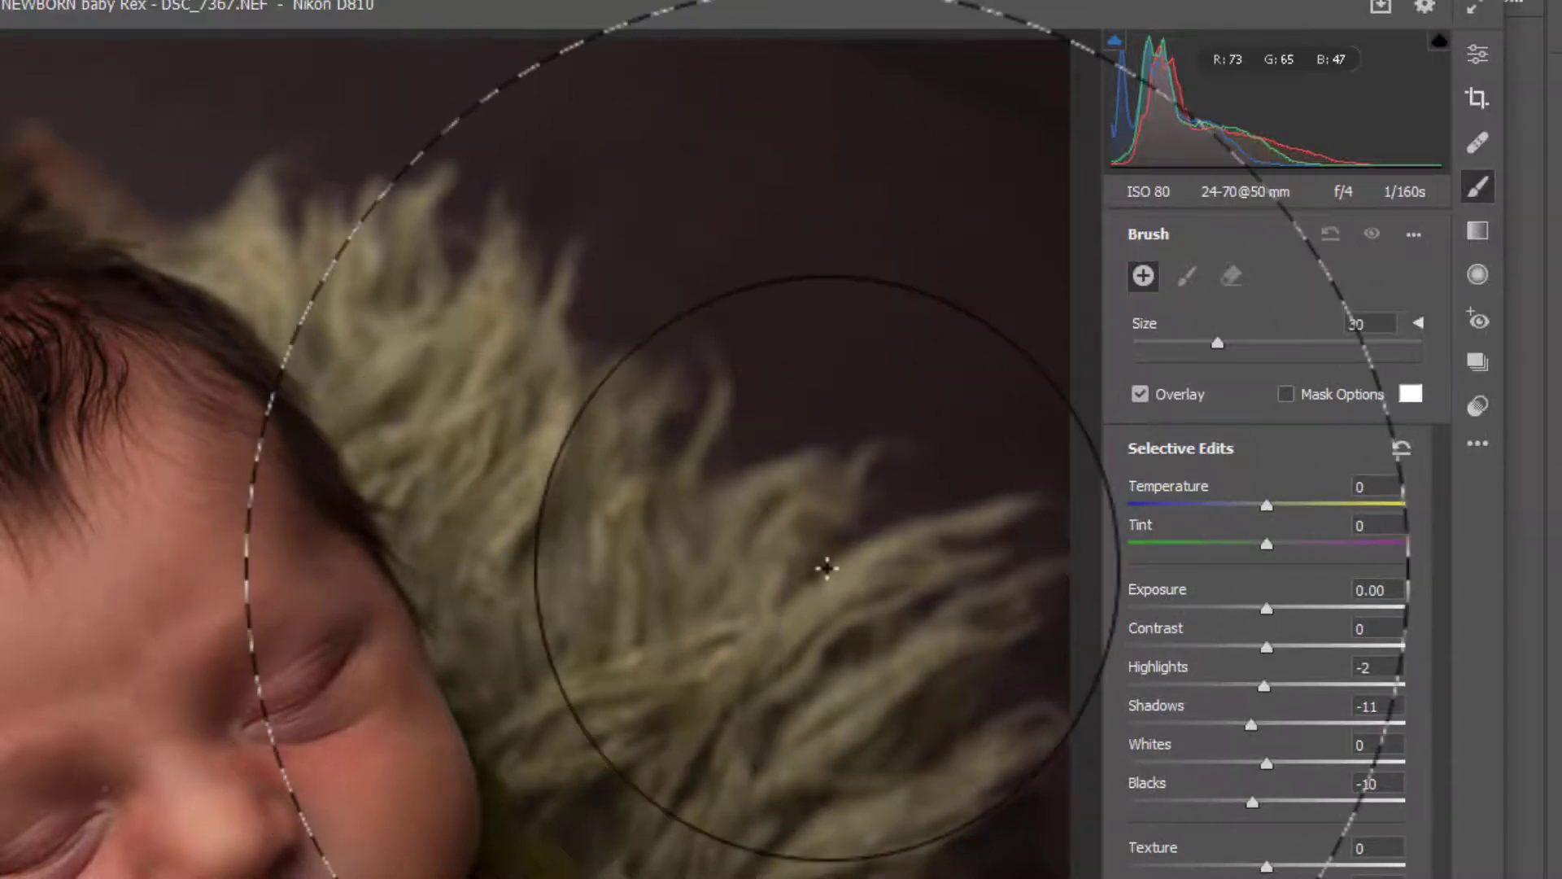
pyautogui.press('[')
pyautogui.press('[')
pyautogui.press('[')
pyautogui.press('[')
pyautogui.press('[')
pyautogui.press('[')
pyautogui.press('[')
pyautogui.press('[')
pyautogui.press('[')
pyautogui.press('[')
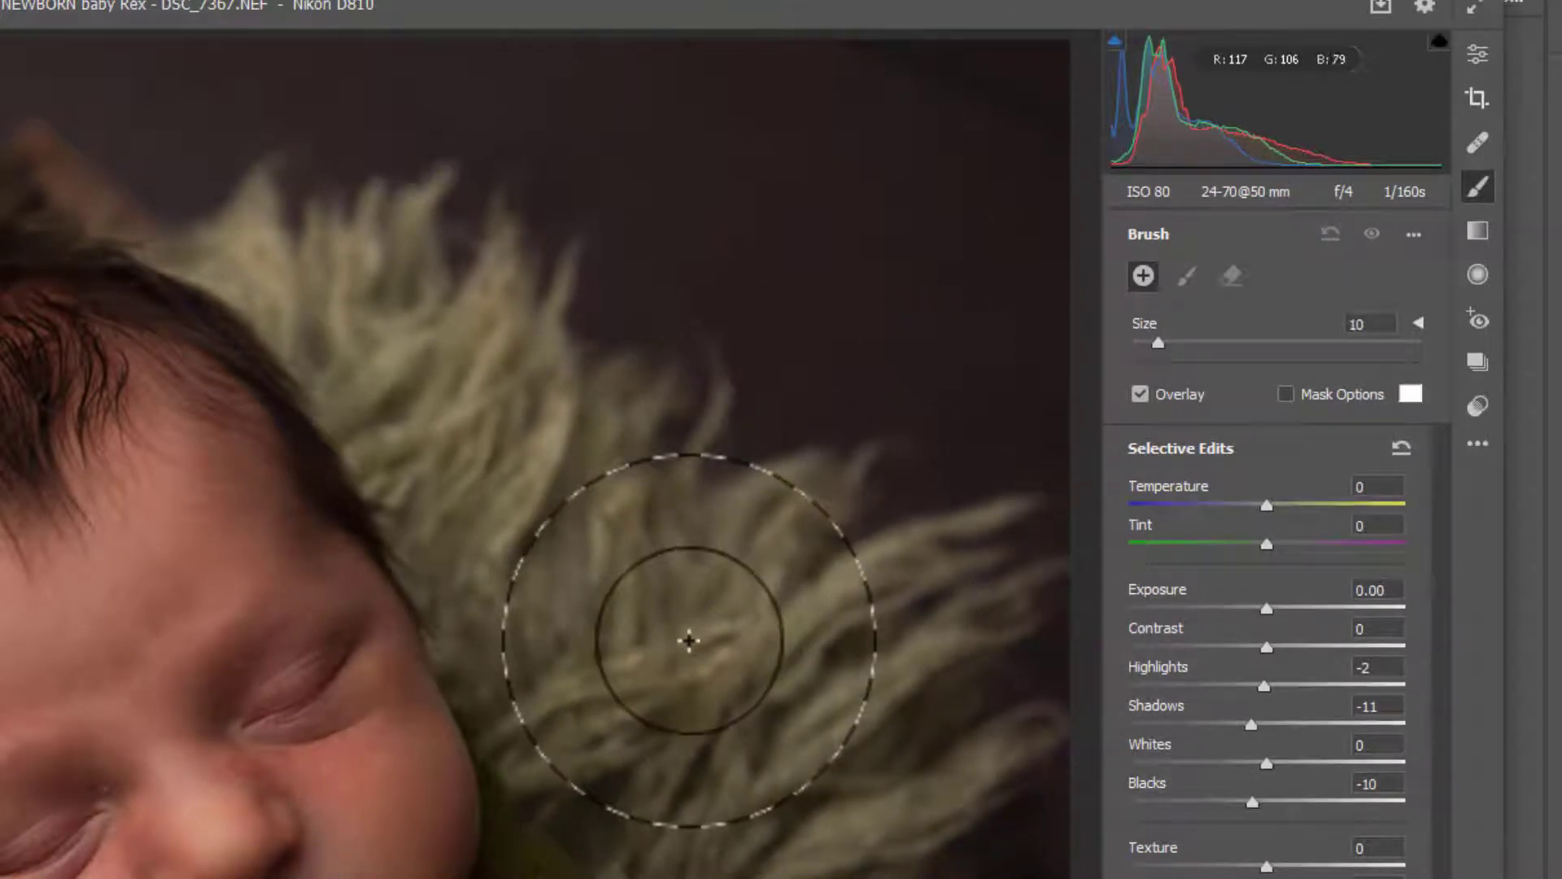
pyautogui.click(689, 641)
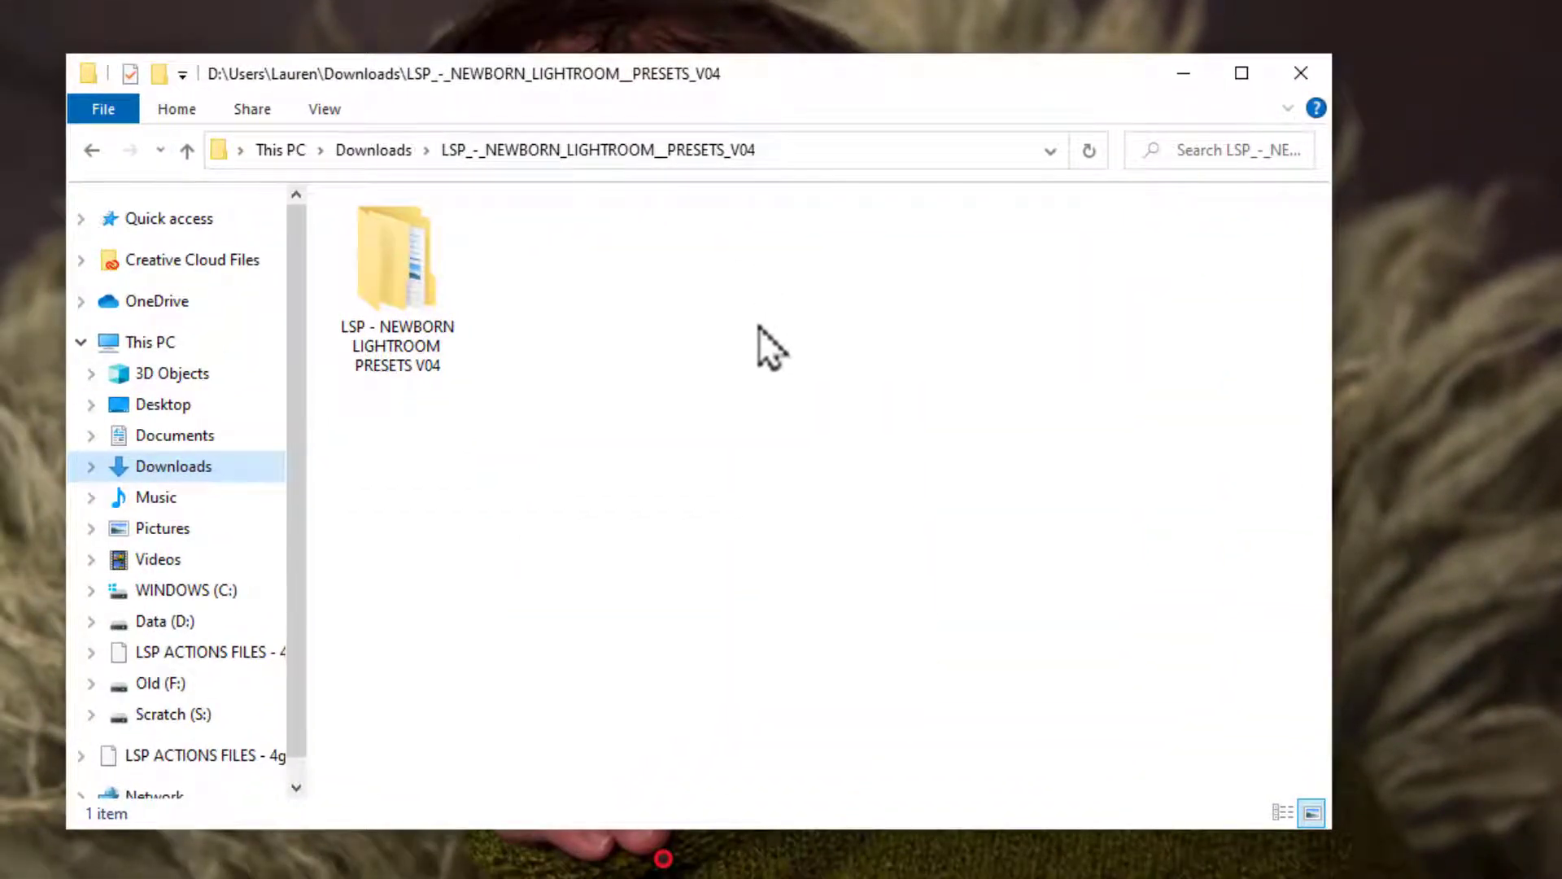
# Navigate into the LSP ACR NEWBORN BRUSHES for camera raw folder, widening the name column
pyautogui.doubleClick(418, 290)
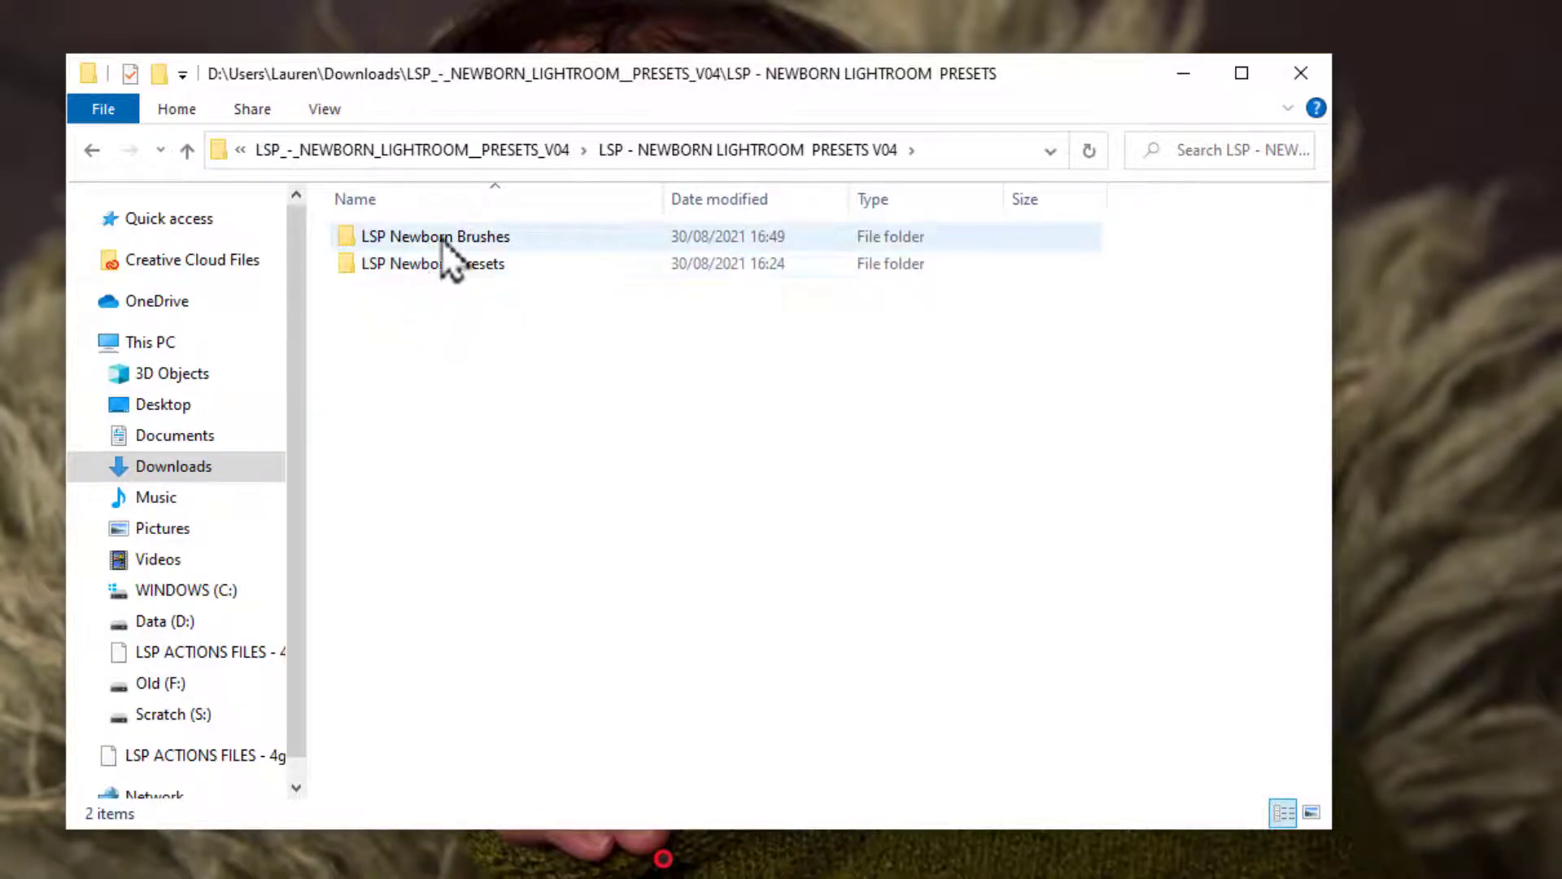
pyautogui.doubleClick(488, 238)
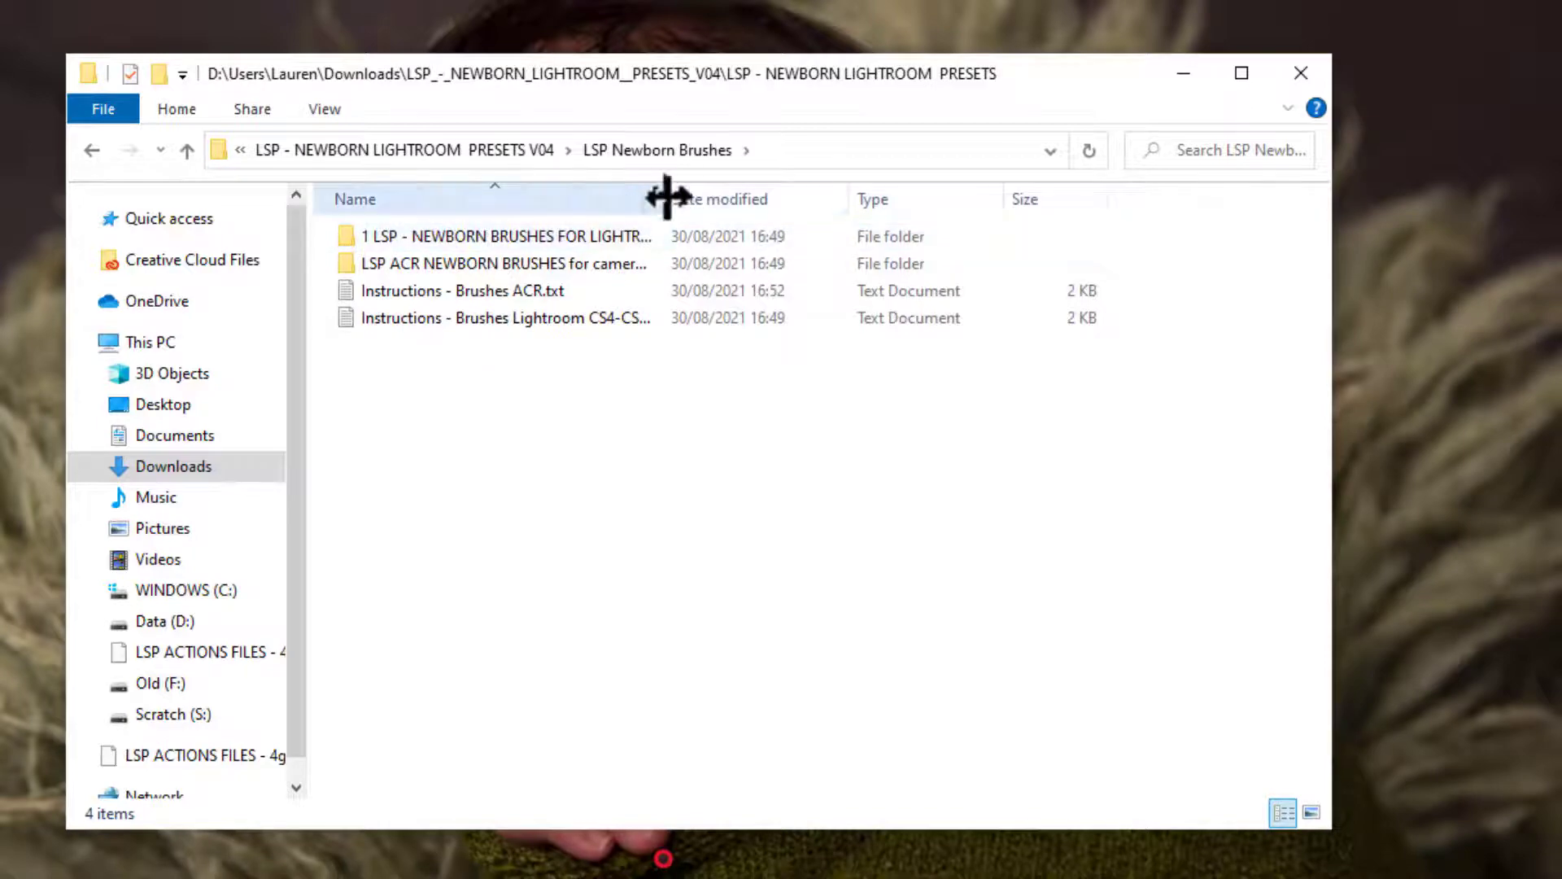
pyautogui.moveTo(667, 196); pyautogui.dragTo(853, 196)
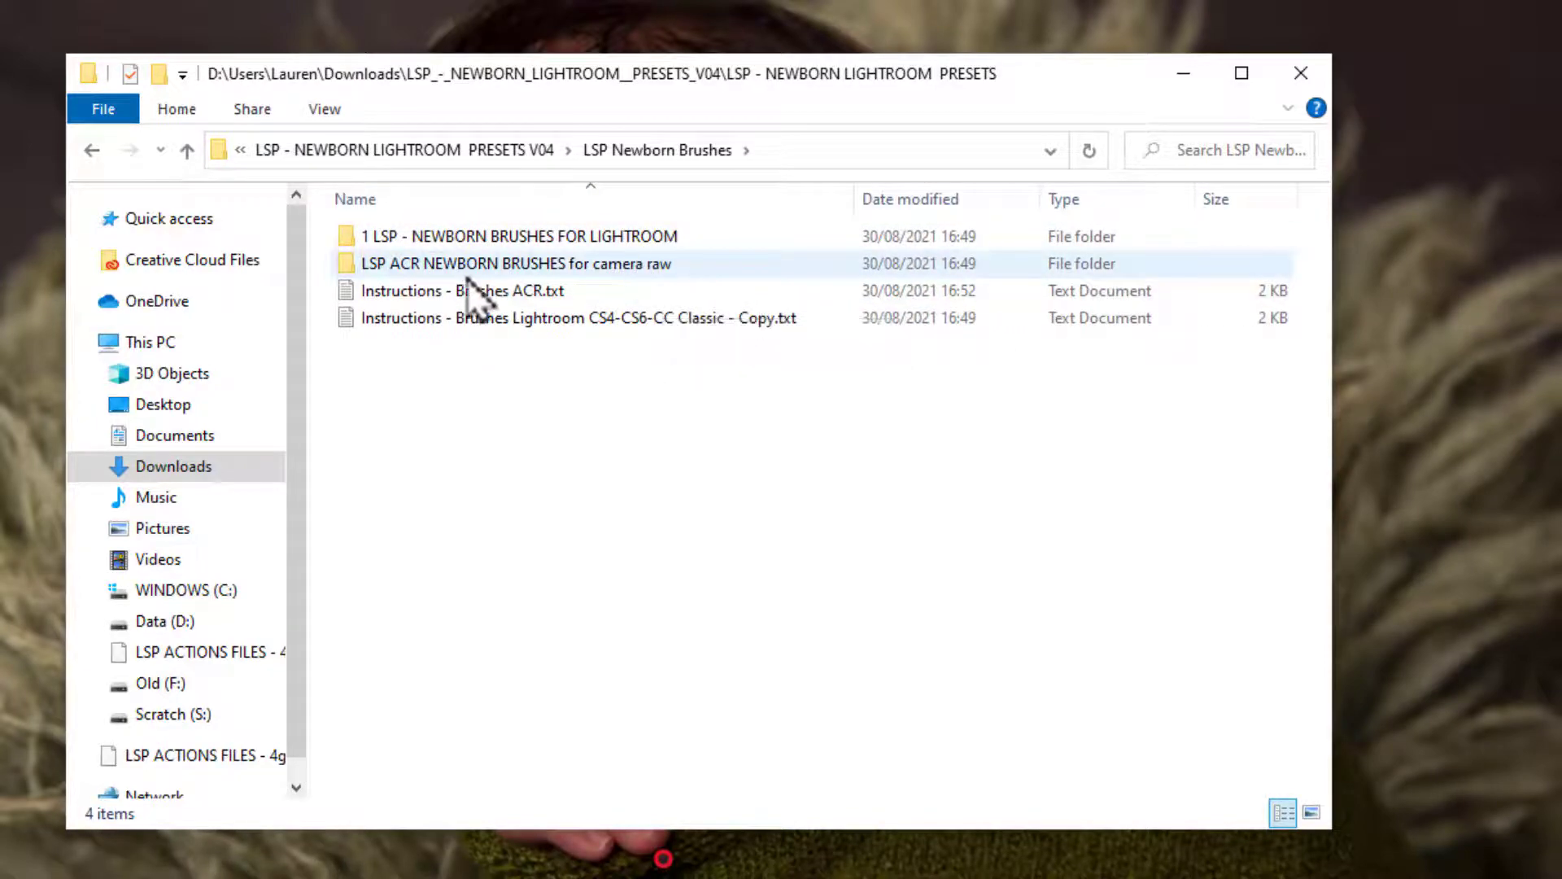
pyautogui.doubleClick(597, 268)
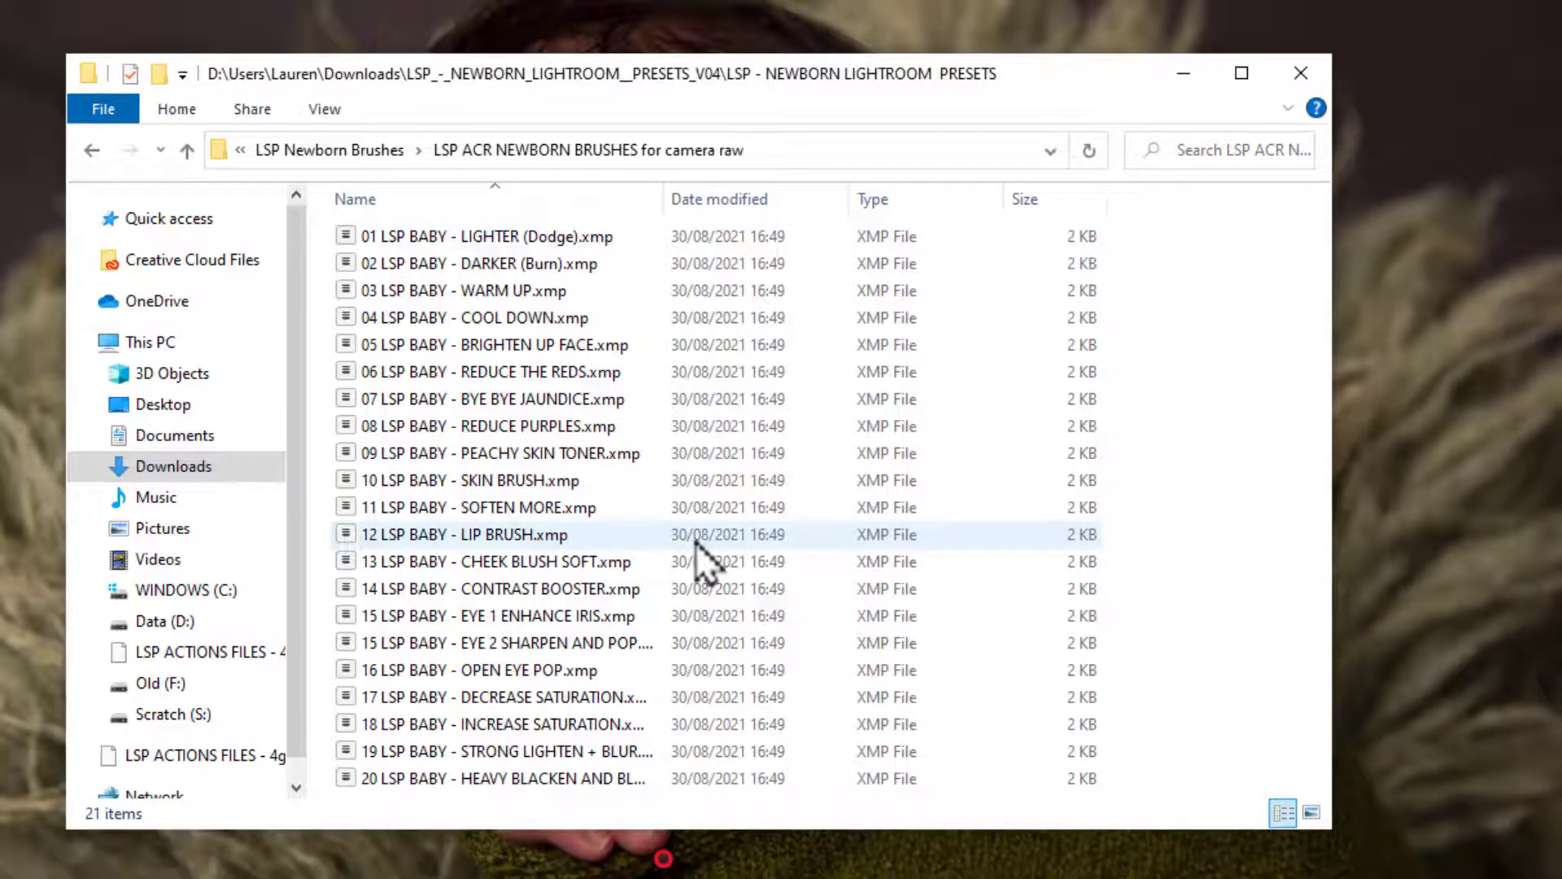
# Select all 21 XMP brush files and copy them
pyautogui.click(604, 244)
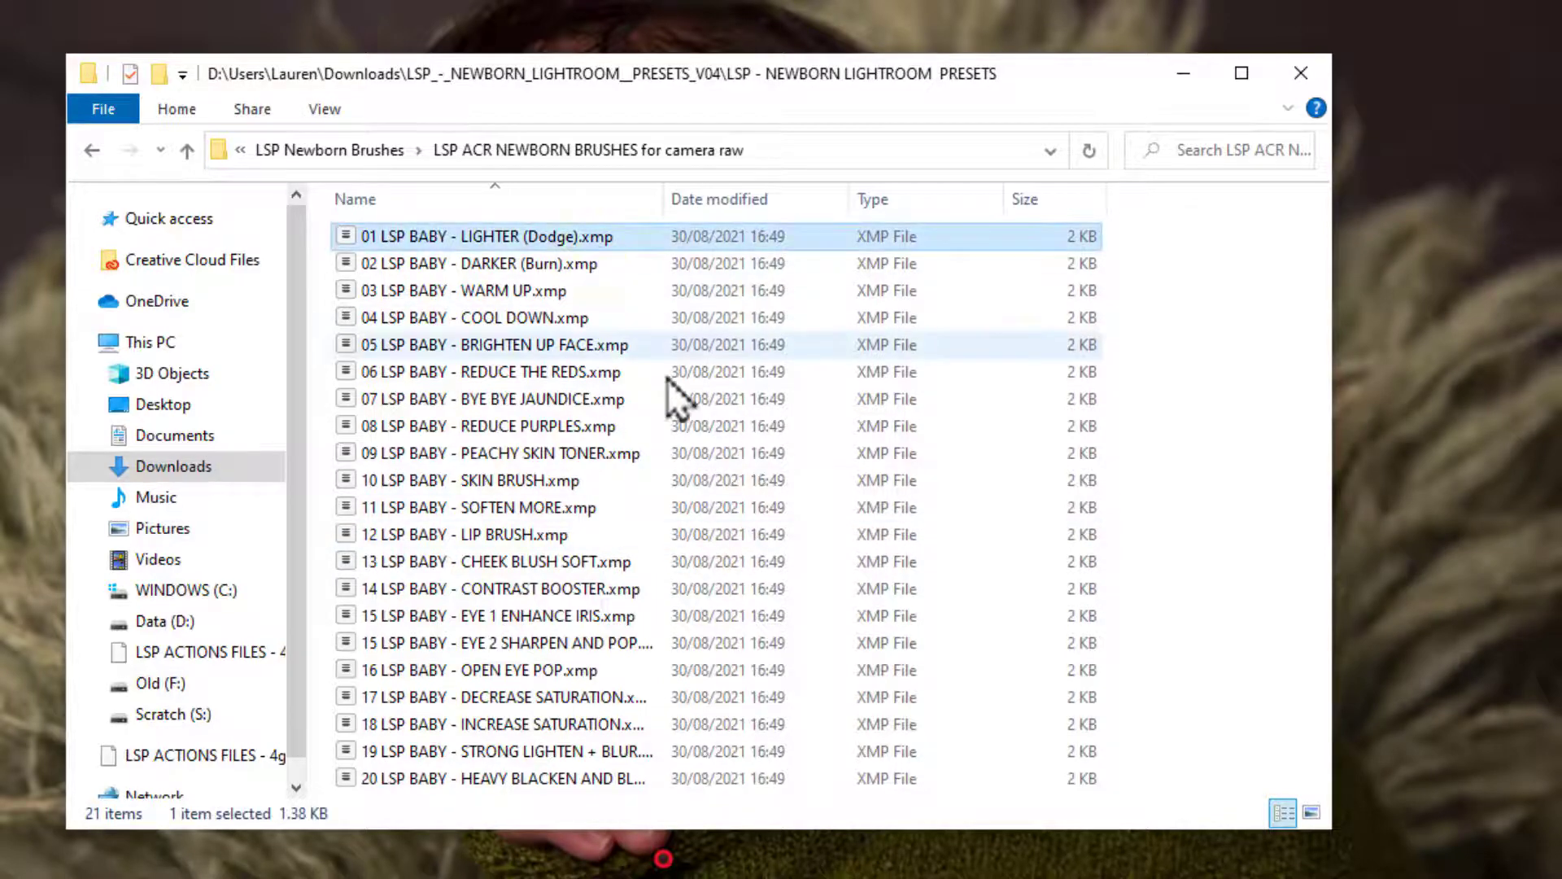
pyautogui.keyDown('shift'); pyautogui.click(636, 791); pyautogui.keyUp('shift')
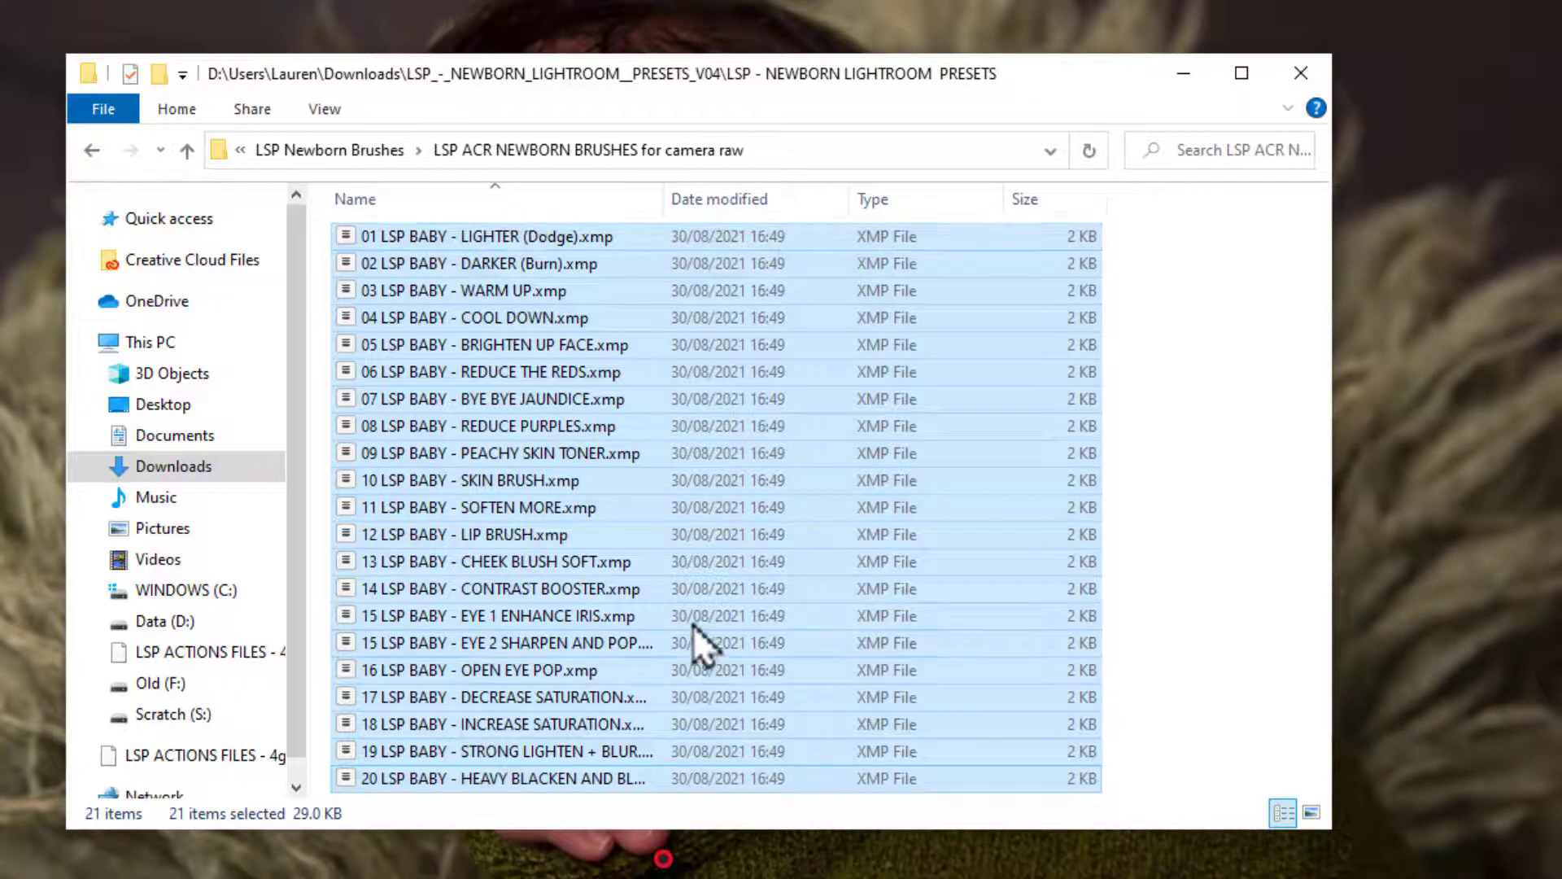
pyautogui.rightClick(688, 314)
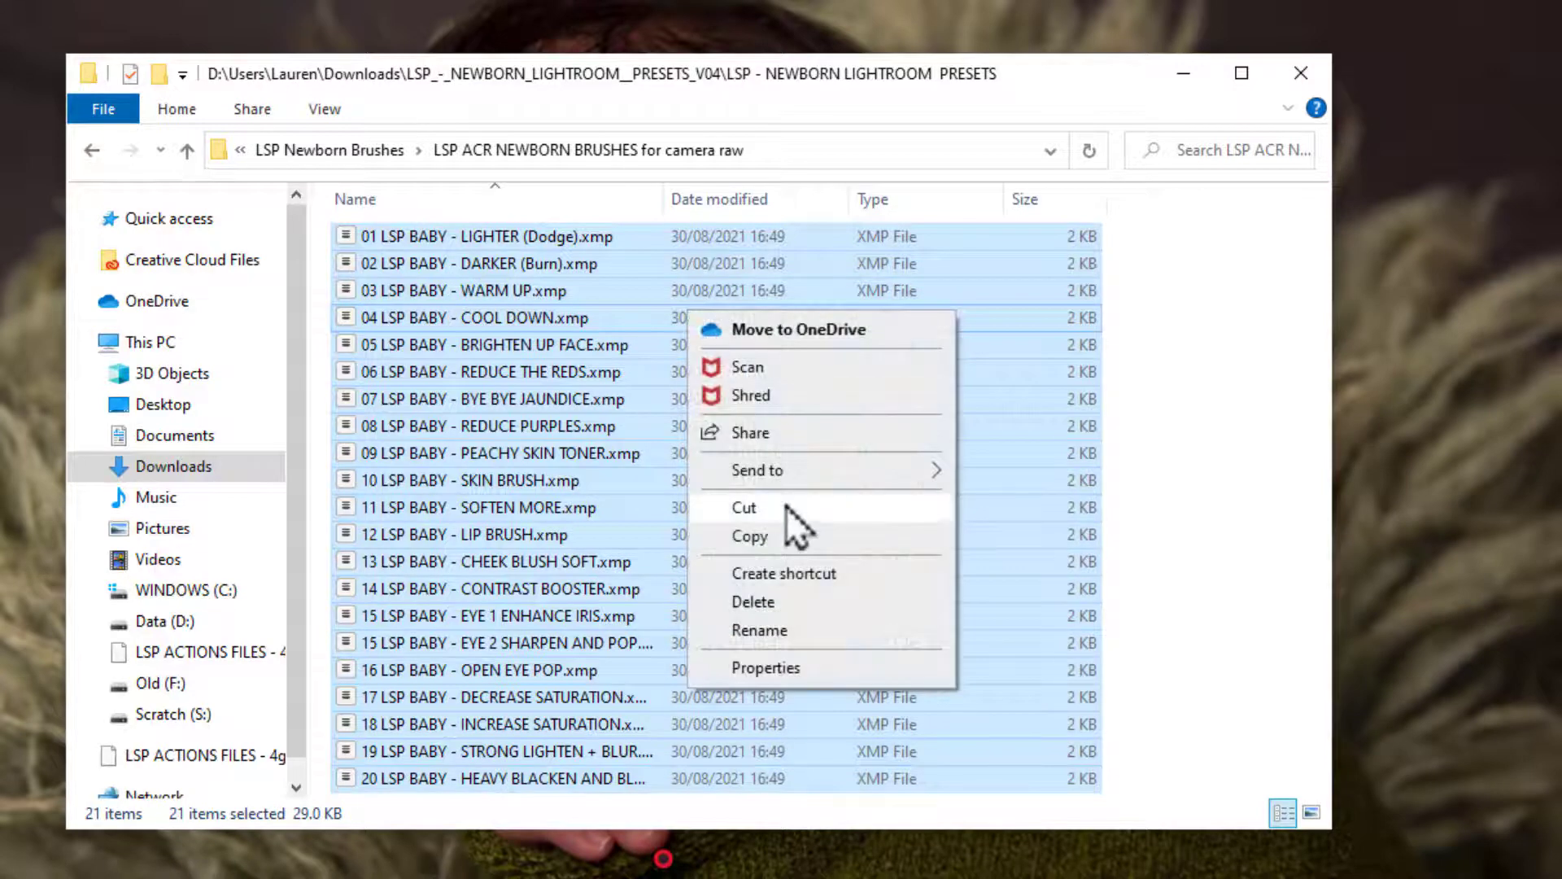
pyautogui.click(789, 537)
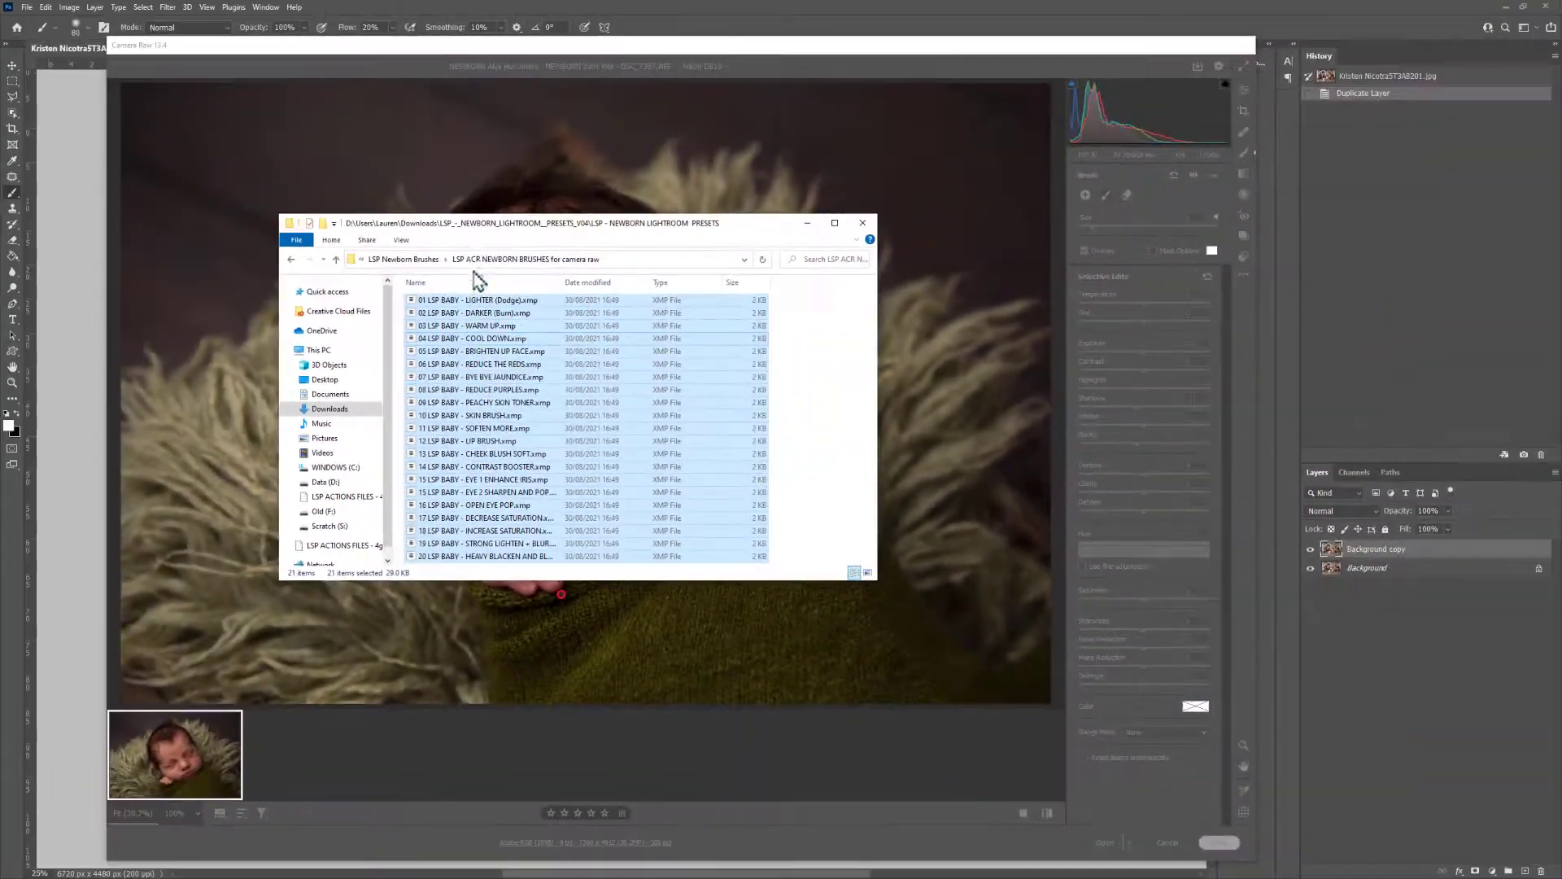
# Paste the 21 XMP brush files into Camera Raw's LocalCorrections folder
pyautogui.moveTo(477, 236); pyautogui.dragTo(481, 261)
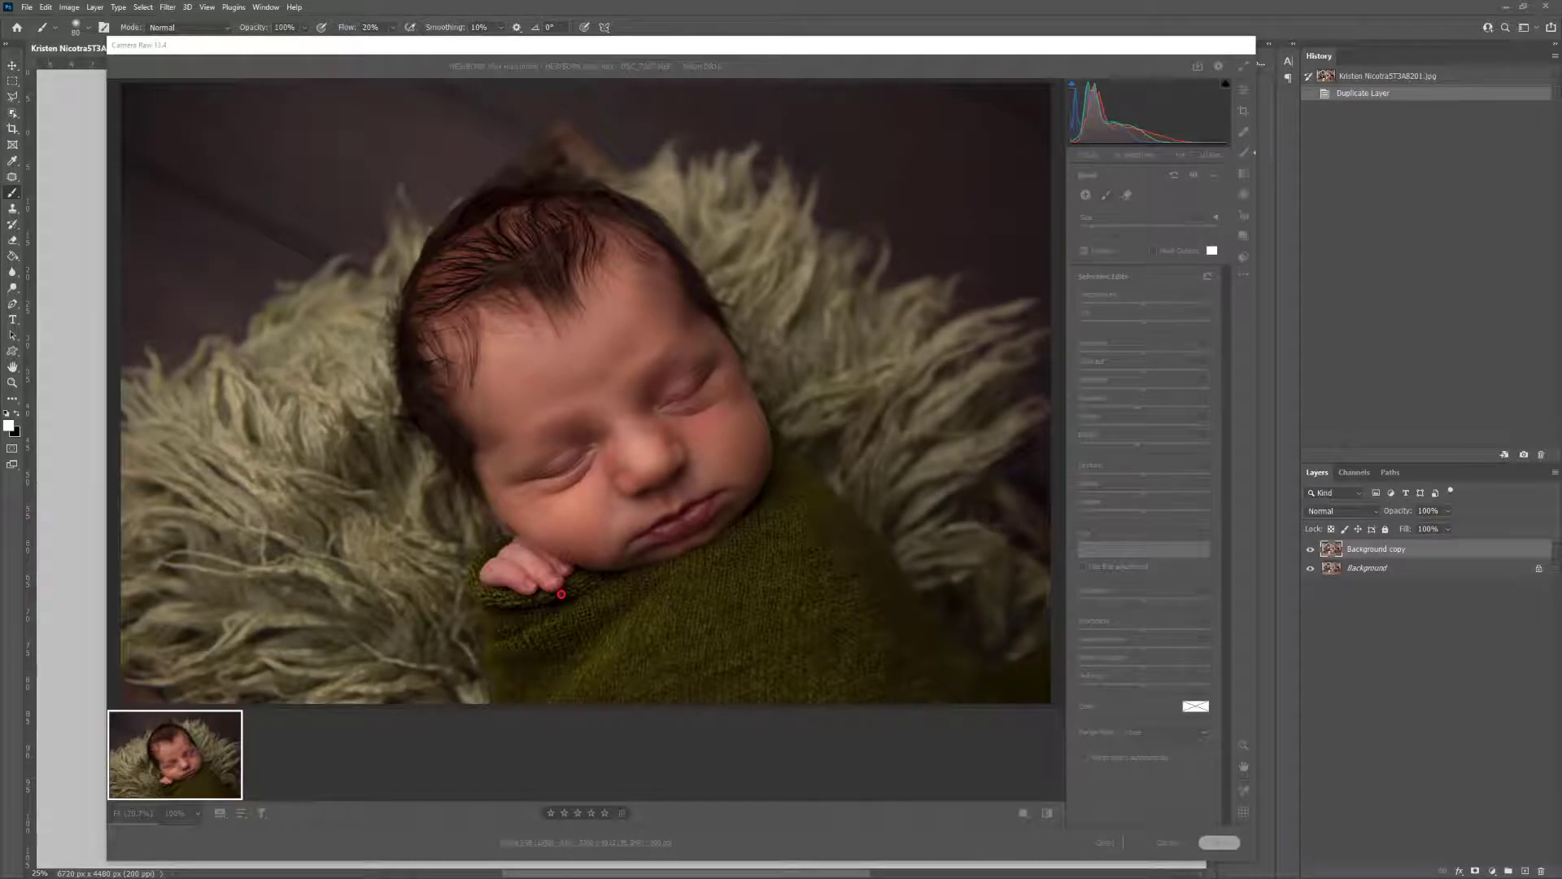
pyautogui.moveTo(604, 366); pyautogui.dragTo(622, 215)
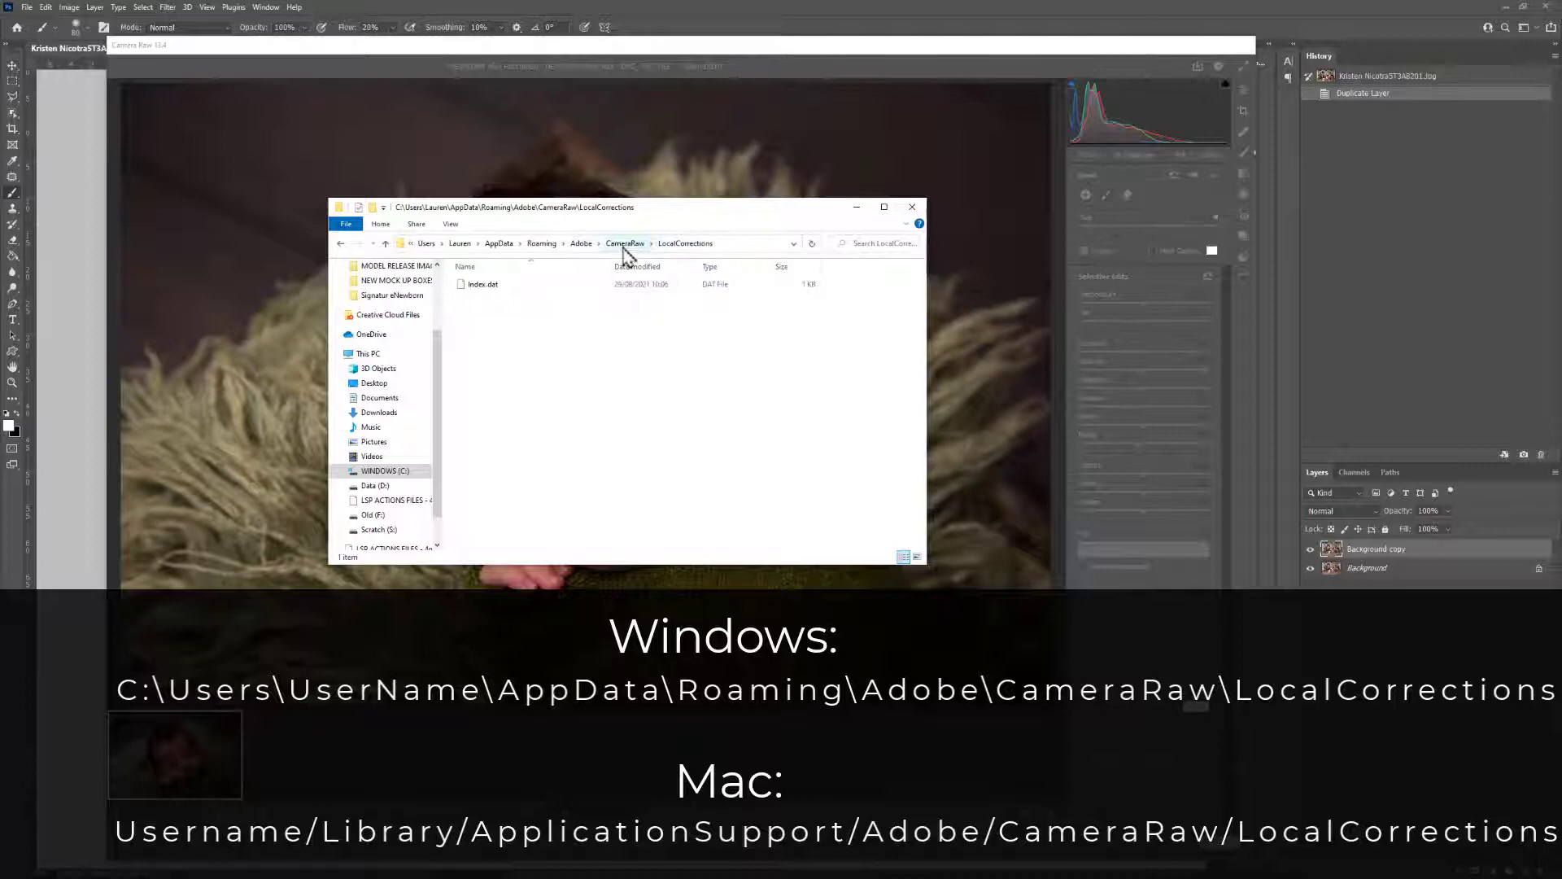
pyautogui.rightClick(649, 344)
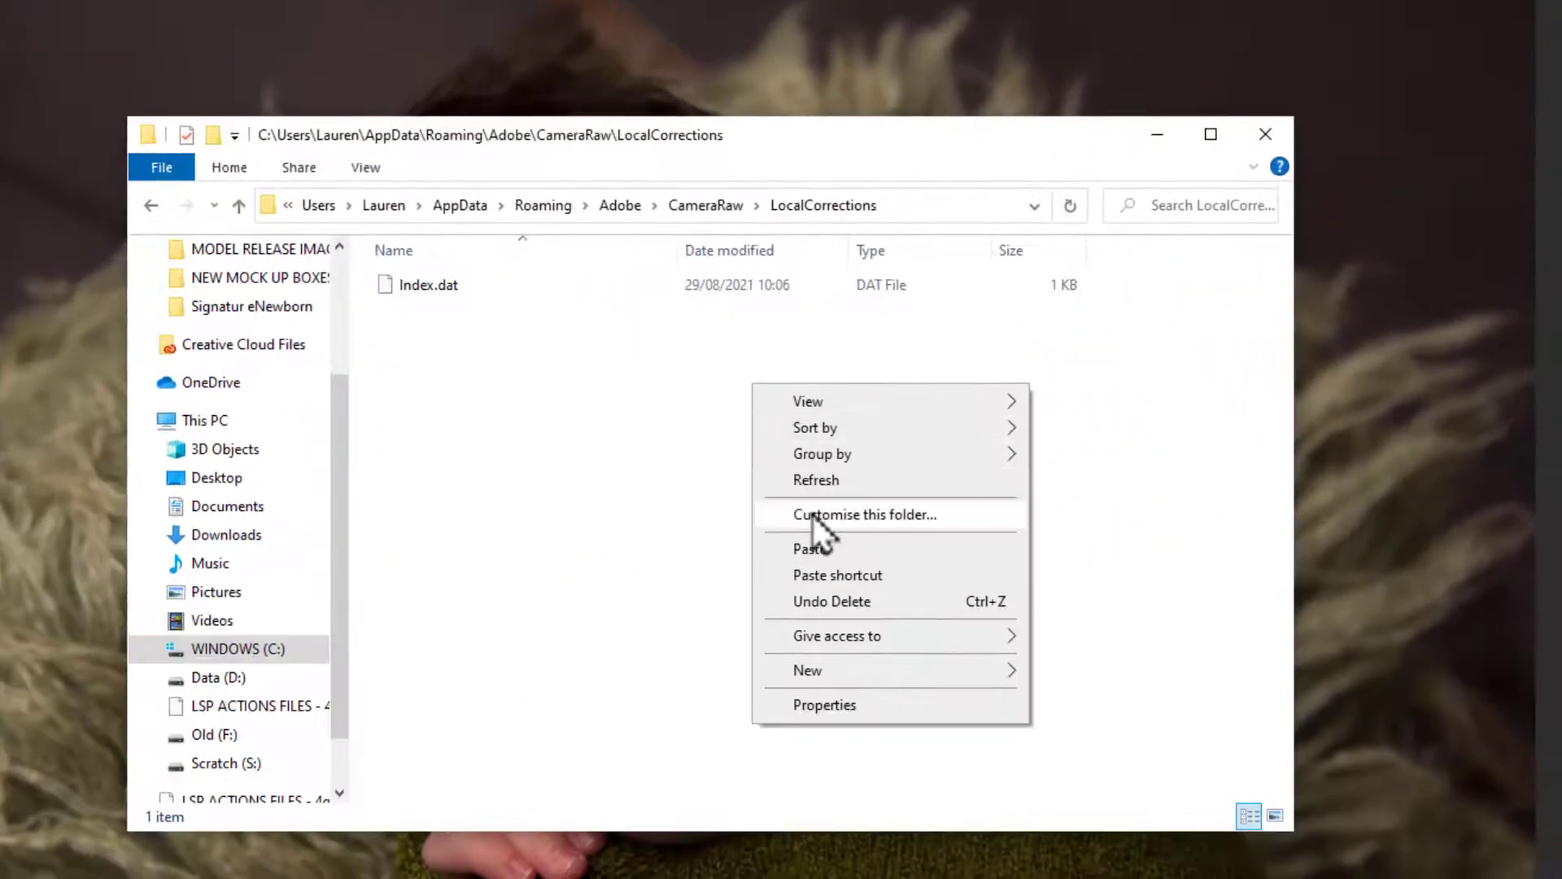
pyautogui.click(813, 550)
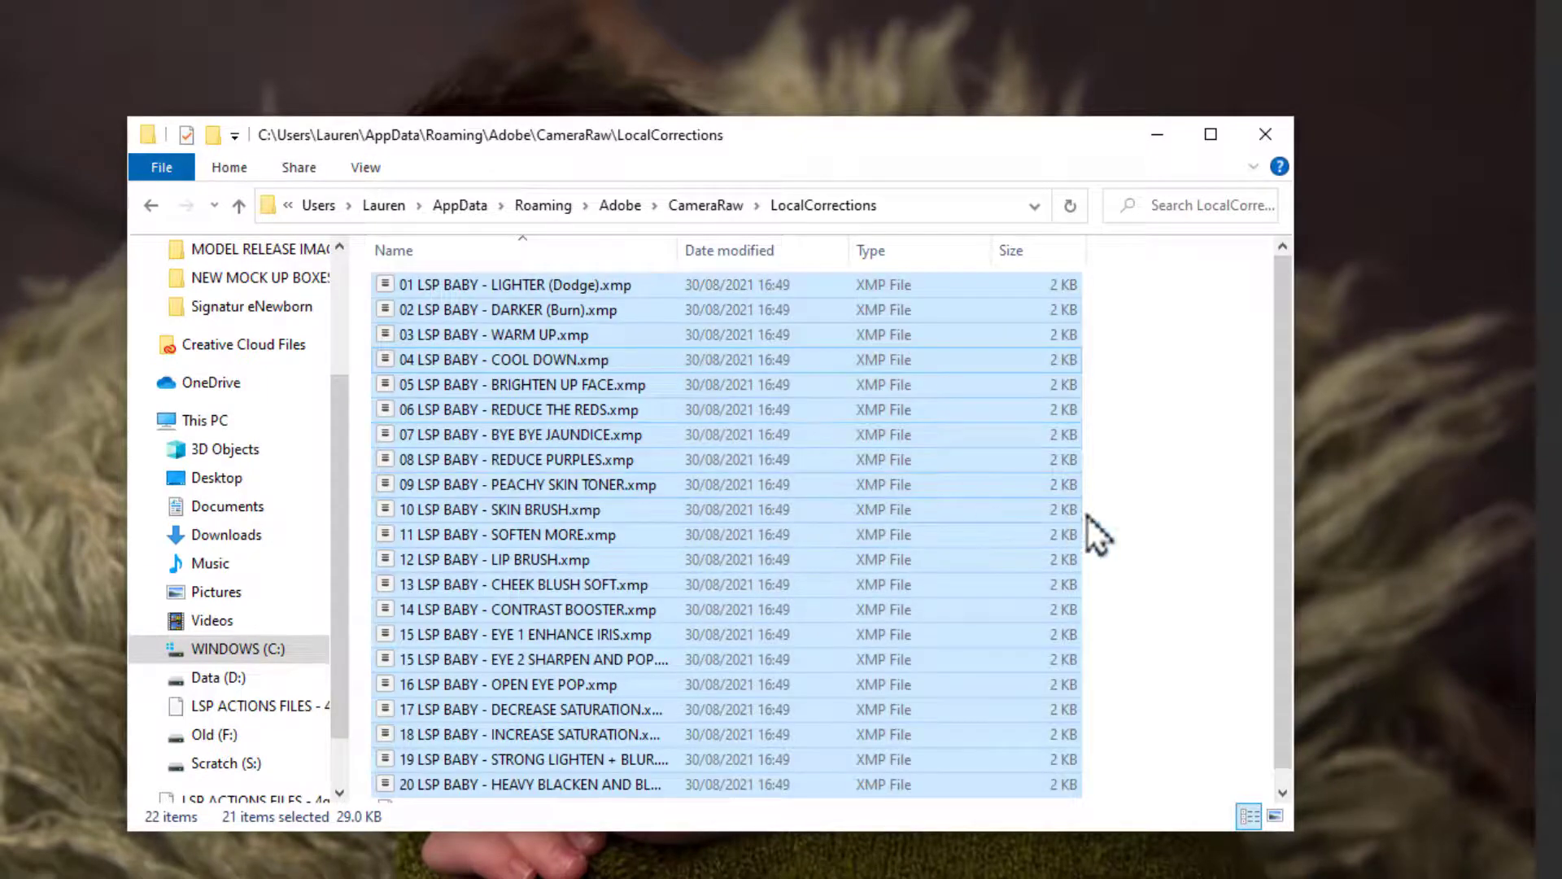
pyautogui.click(1098, 533)
pyautogui.scroll(-1, 1126, 465)
pyautogui.scroll(1, 1126, 488)
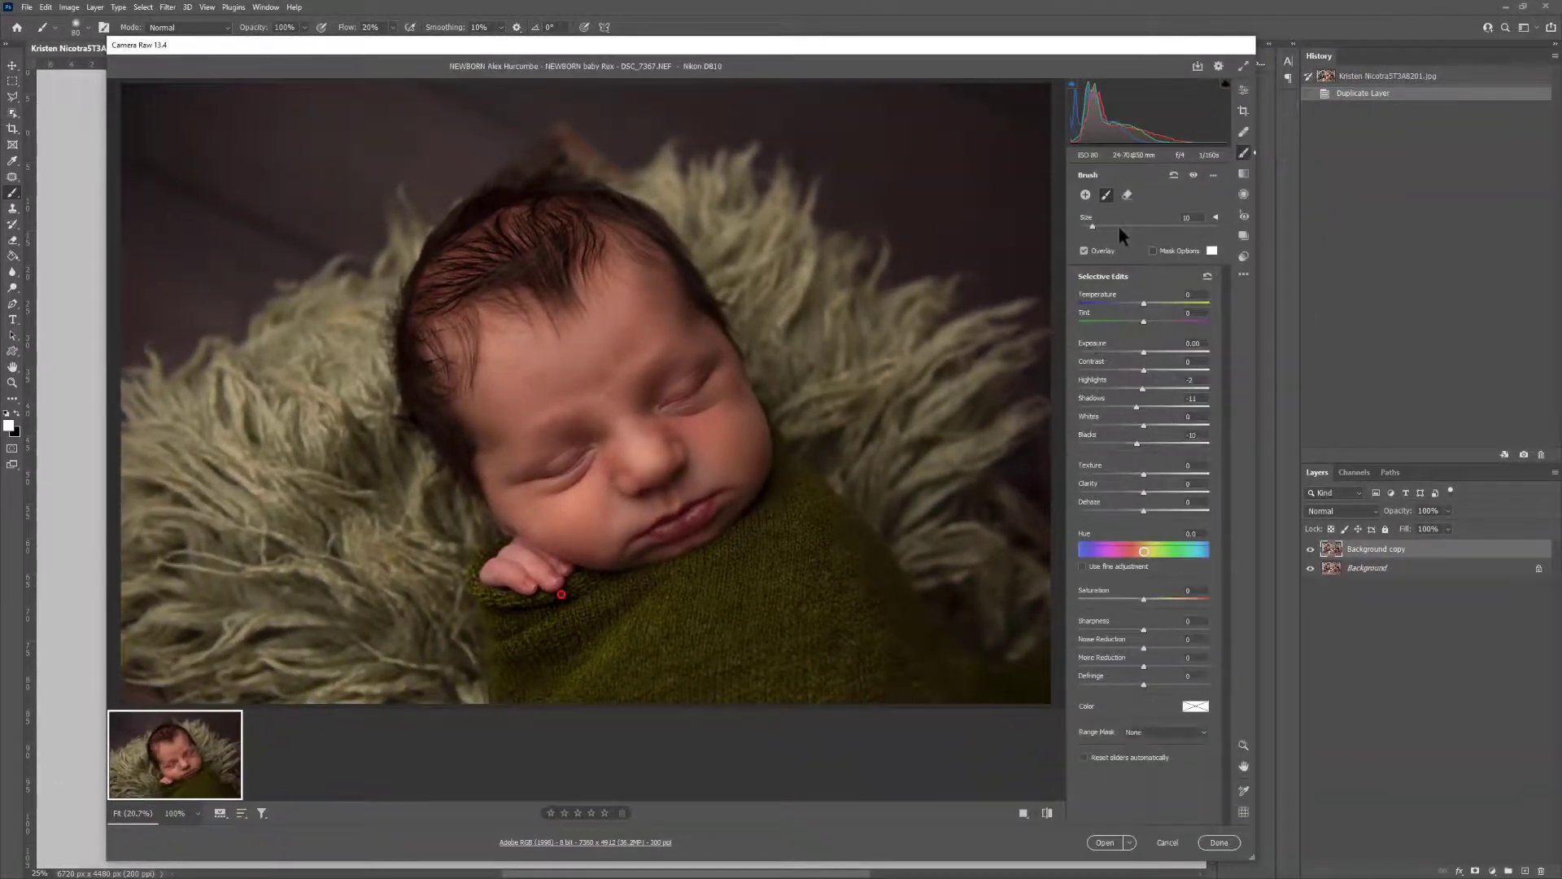
# Close Camera Raw without keeping changes and close the open portrait documents
pyautogui.click(1166, 844)
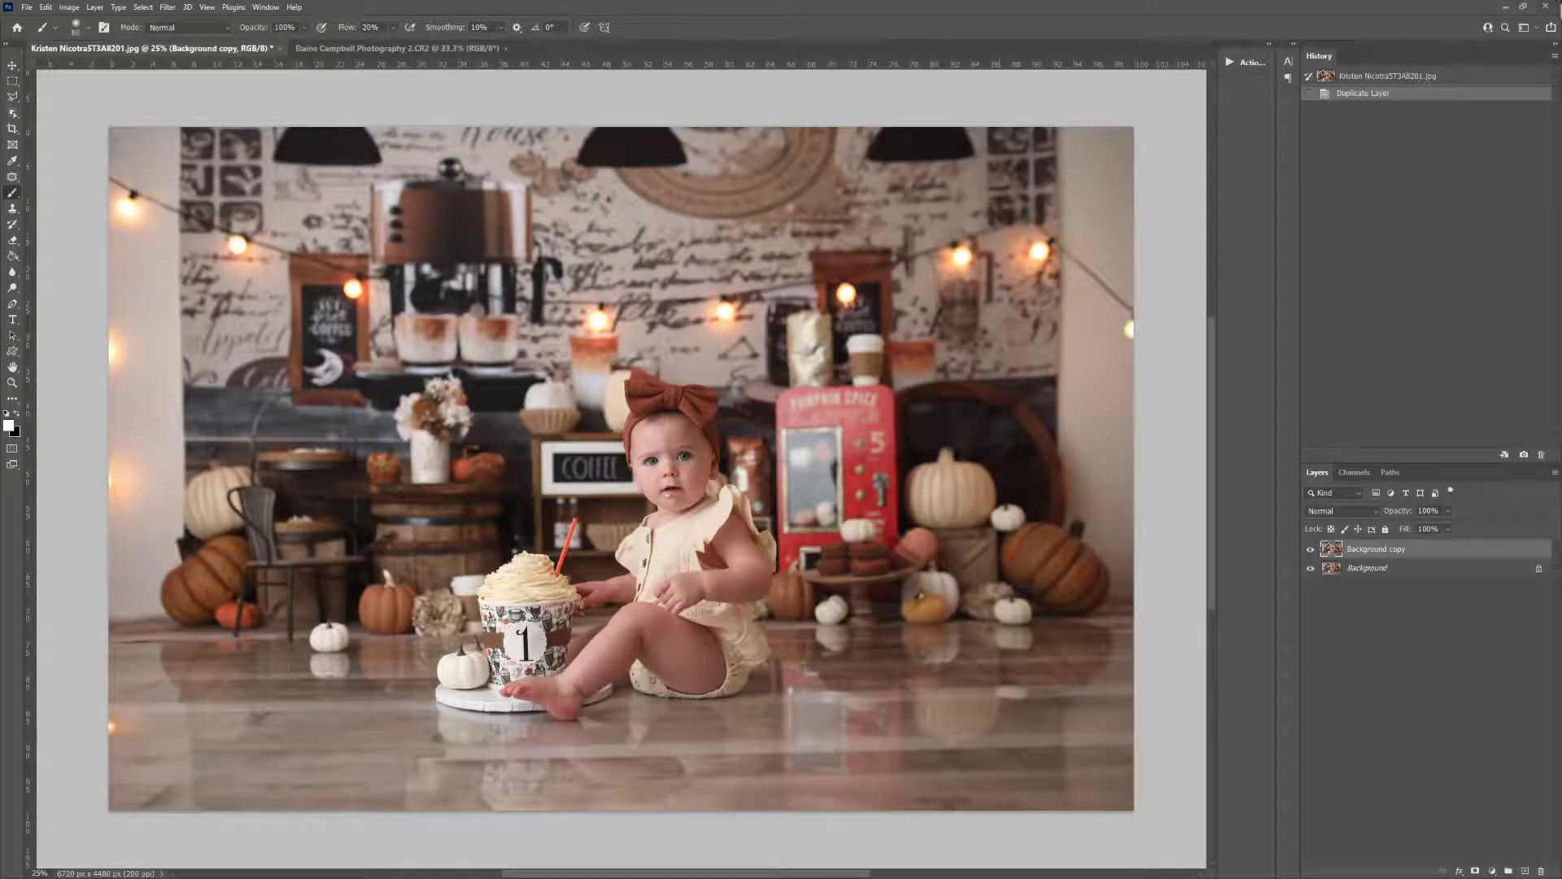
pyautogui.click(1551, 8)
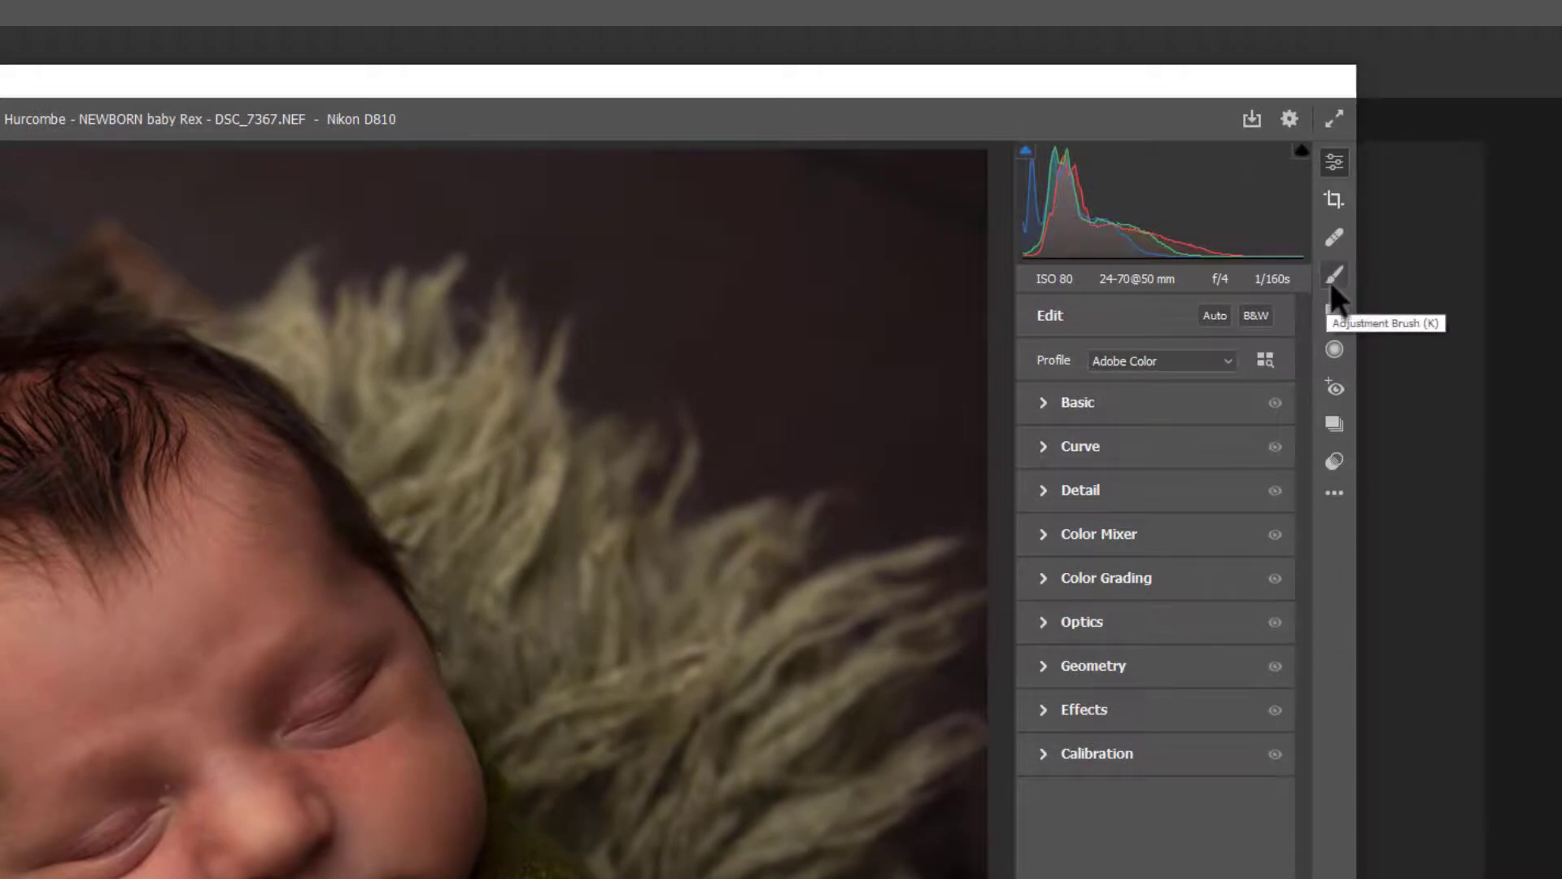
# Paint the baby's face with the 01 LSP BABY - LIGHTER (Dodge) brush, then enlarge the brush to 26
pyautogui.click(1333, 281)
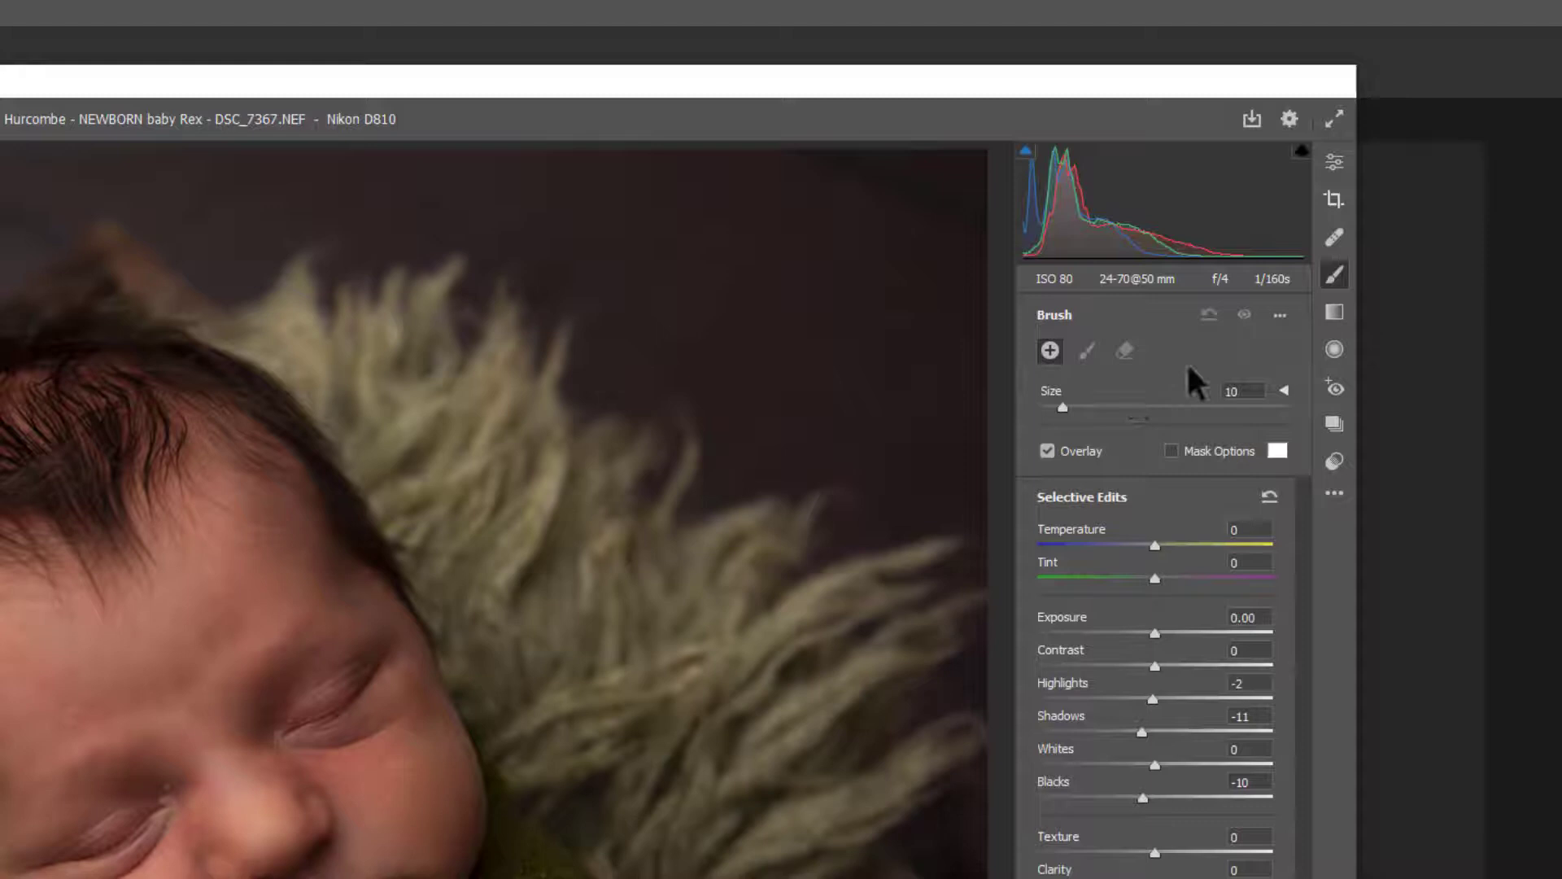
pyautogui.click(1281, 316)
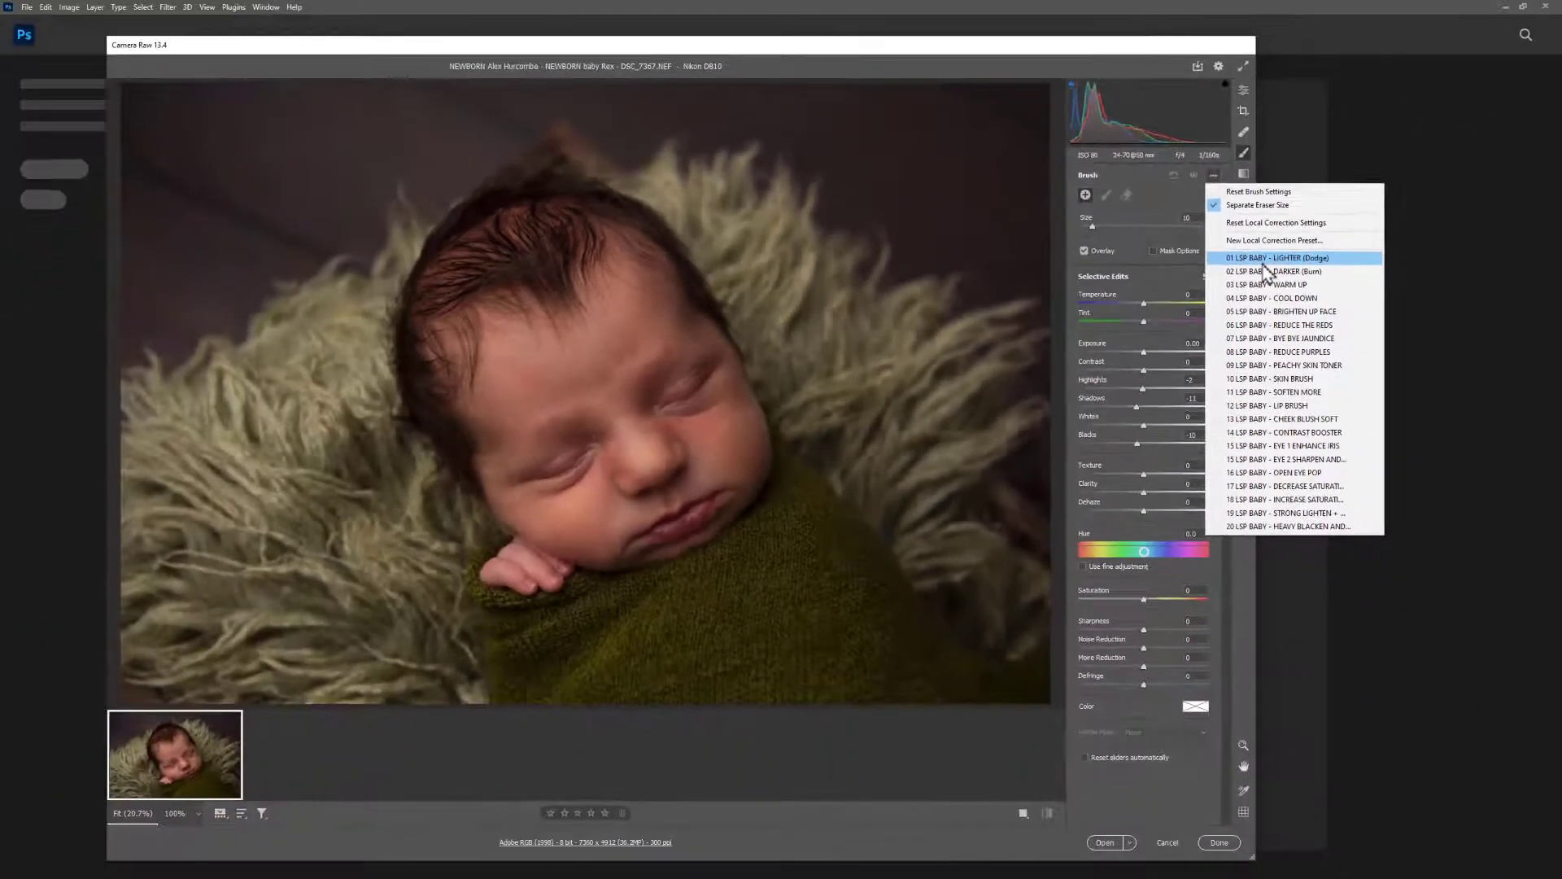
pyautogui.click(1309, 354)
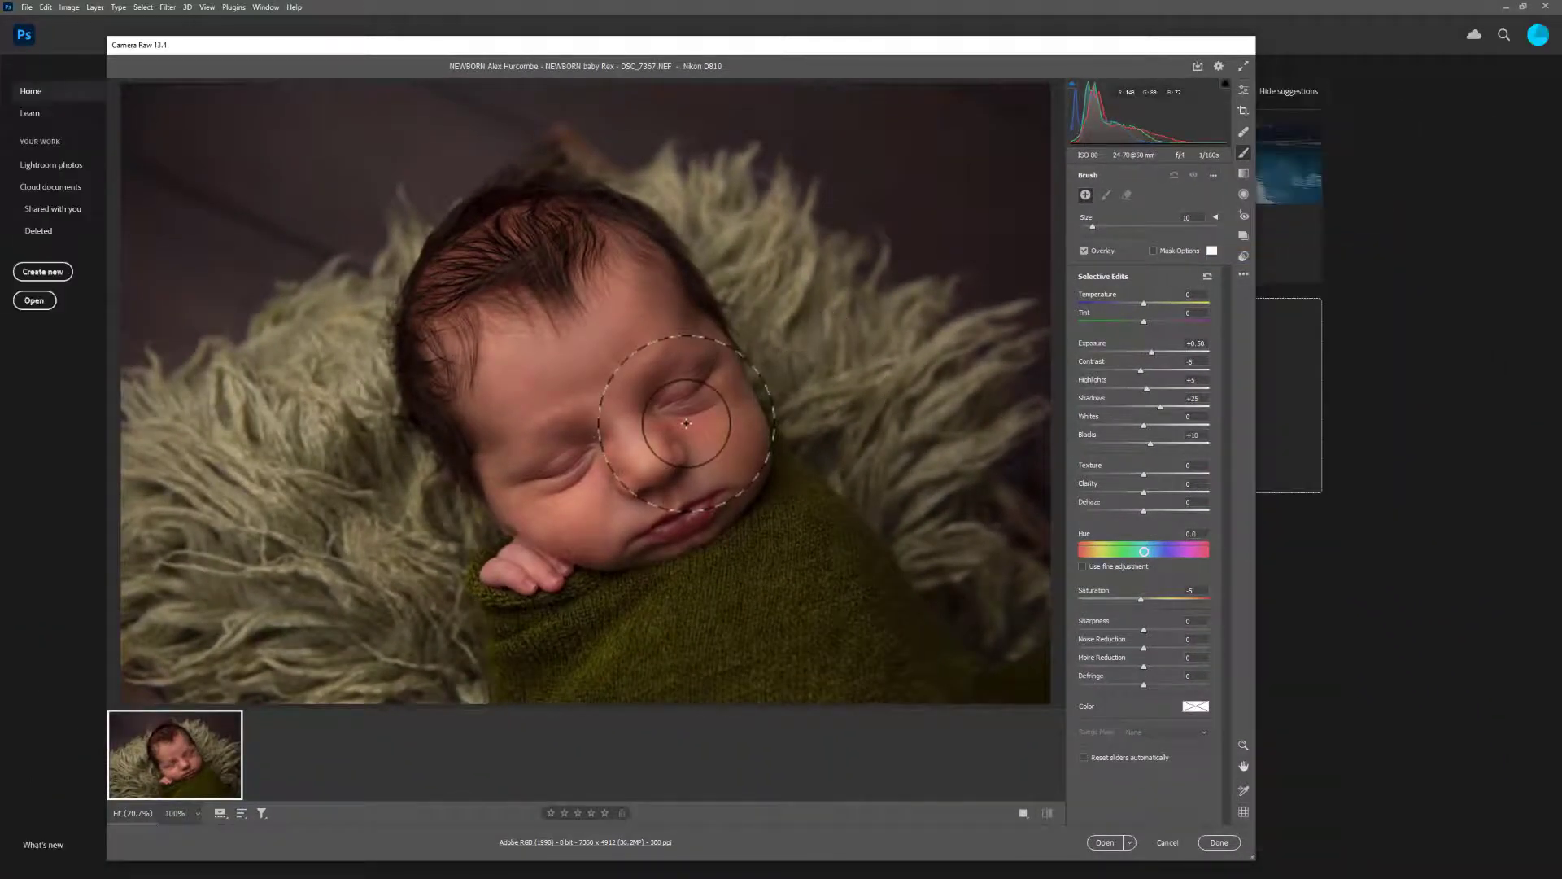
pyautogui.moveTo(686, 423)
pyautogui.mouseDown()
pyautogui.moveTo(627, 358)
pyautogui.moveTo(570, 333)
pyautogui.moveTo(645, 418)
pyautogui.moveTo(558, 383)
pyautogui.moveTo(638, 490)
pyautogui.mouseUp()
pyautogui.press(']')
pyautogui.press(']')
pyautogui.press(']')
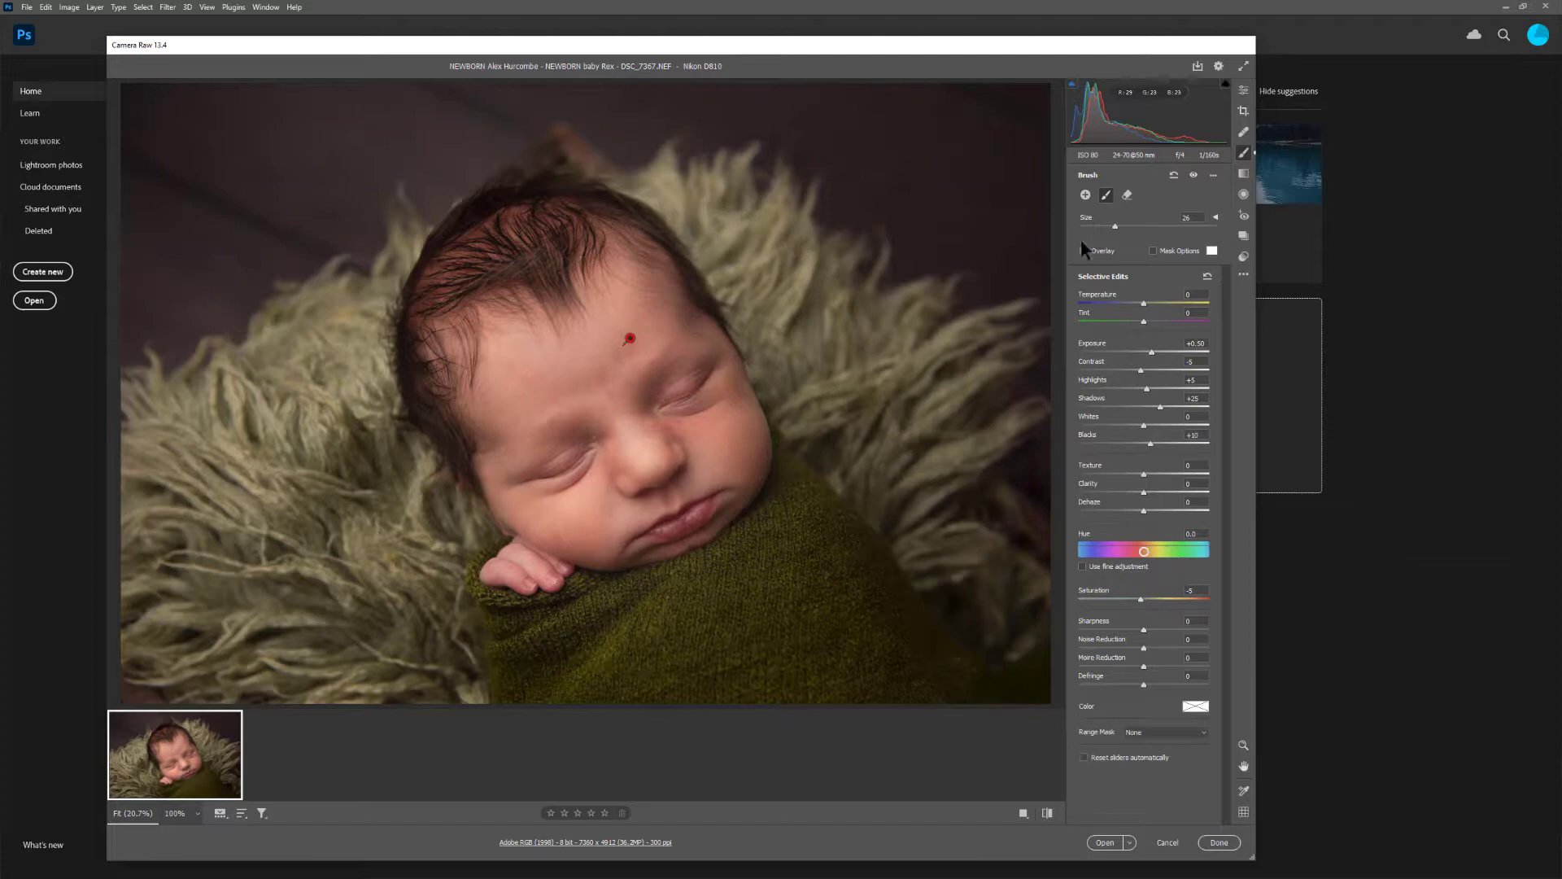
# Try the 06 LSP BABY - REDUCE THE REDS preset on the face, then revert to the LIGHTER (Dodge) settings
pyautogui.click(1213, 175)
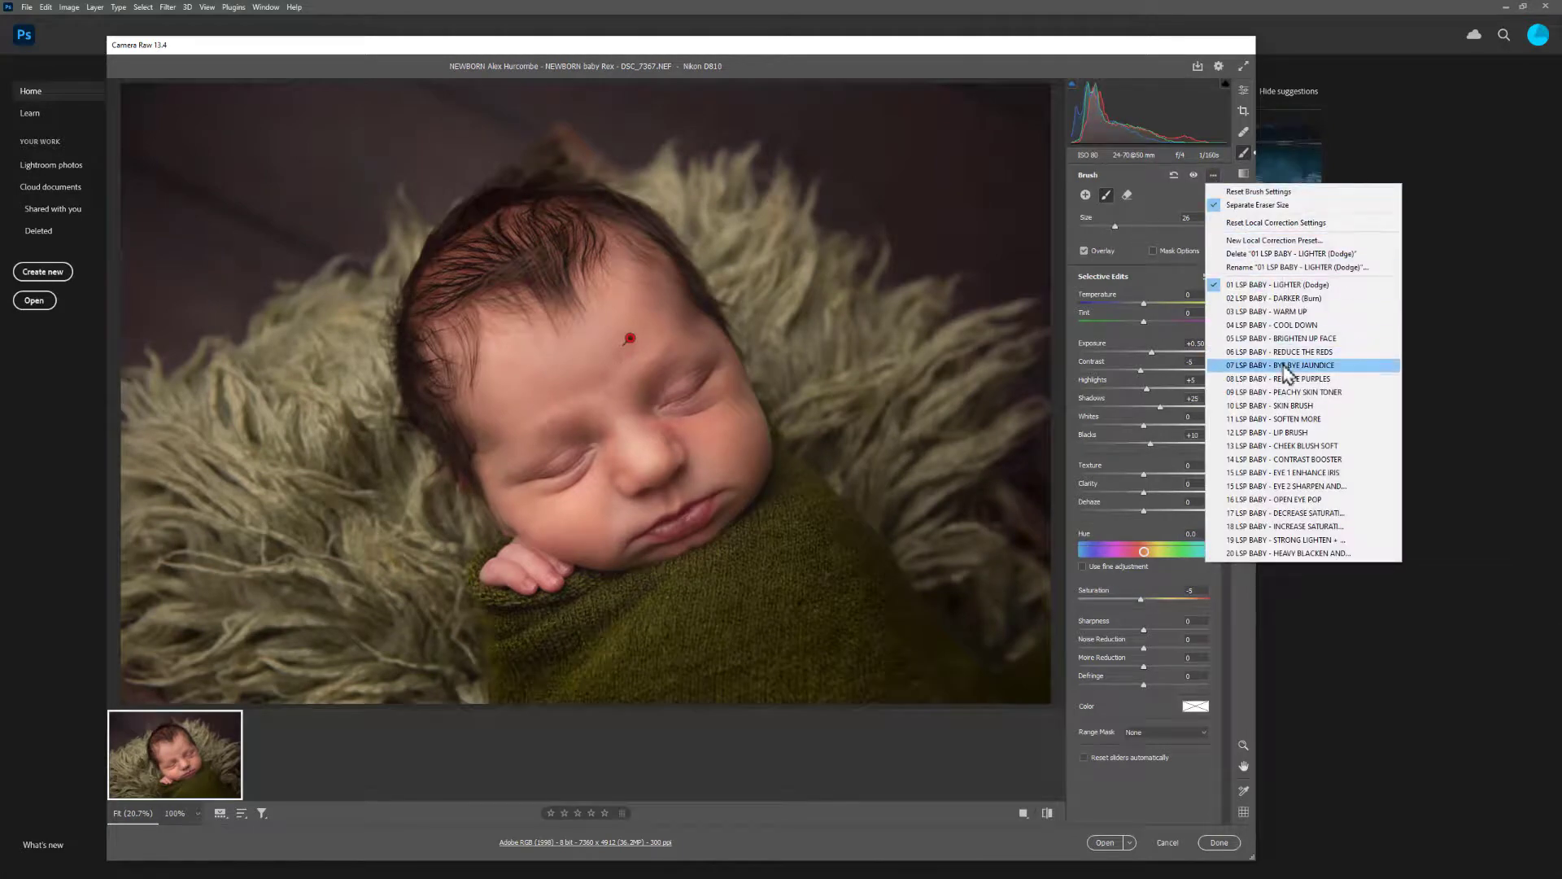
pyautogui.click(1283, 352)
pyautogui.moveTo(565, 446)
pyautogui.mouseDown()
pyautogui.moveTo(558, 376)
pyautogui.moveTo(570, 419)
pyautogui.mouseUp()
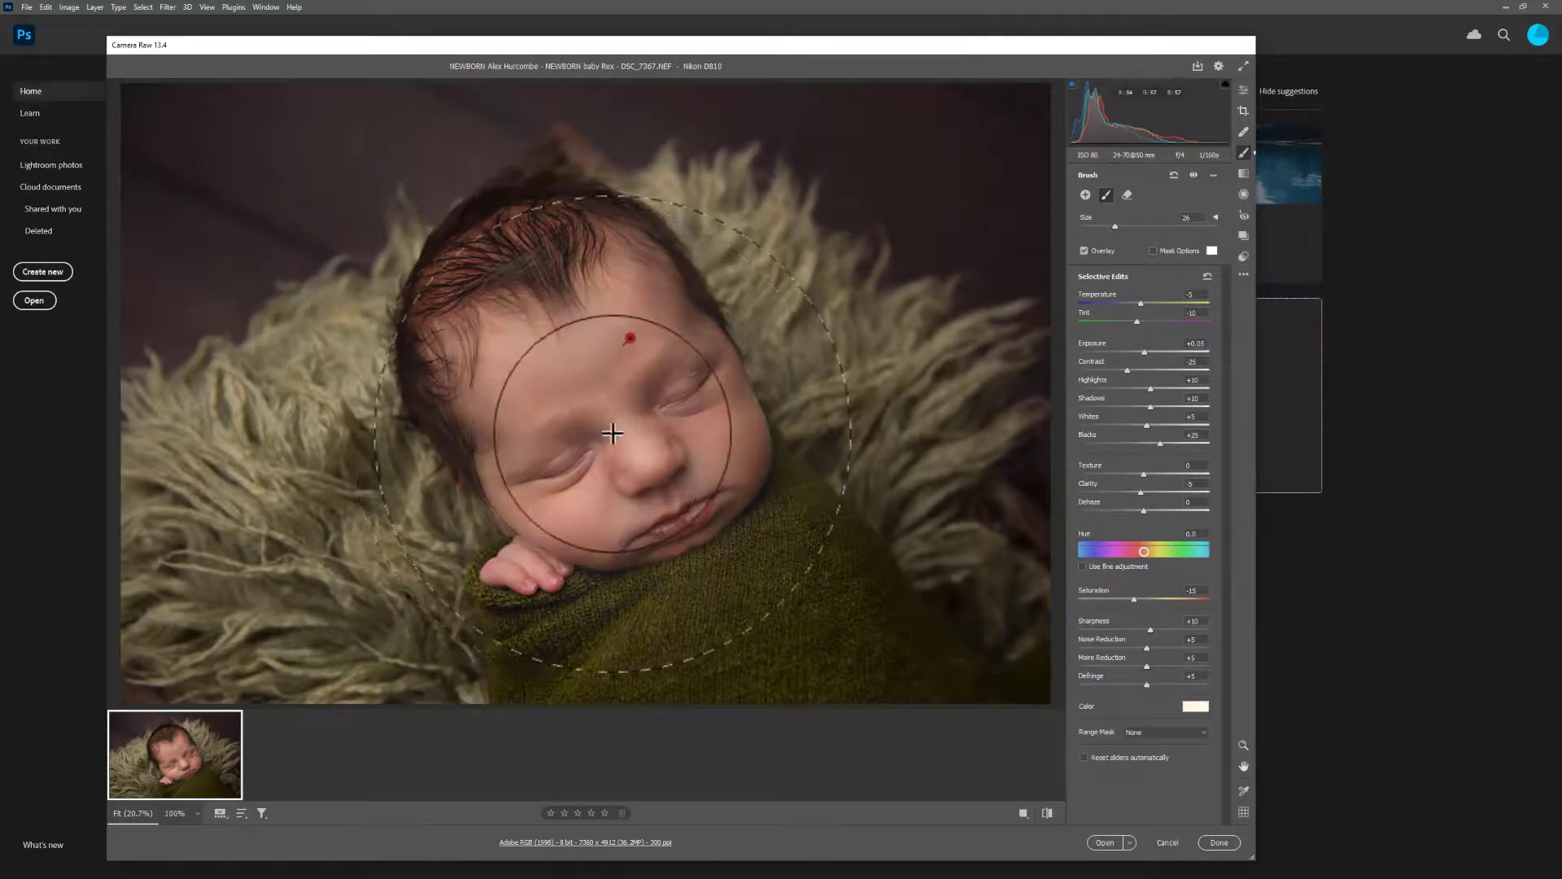
pyautogui.click(1213, 176)
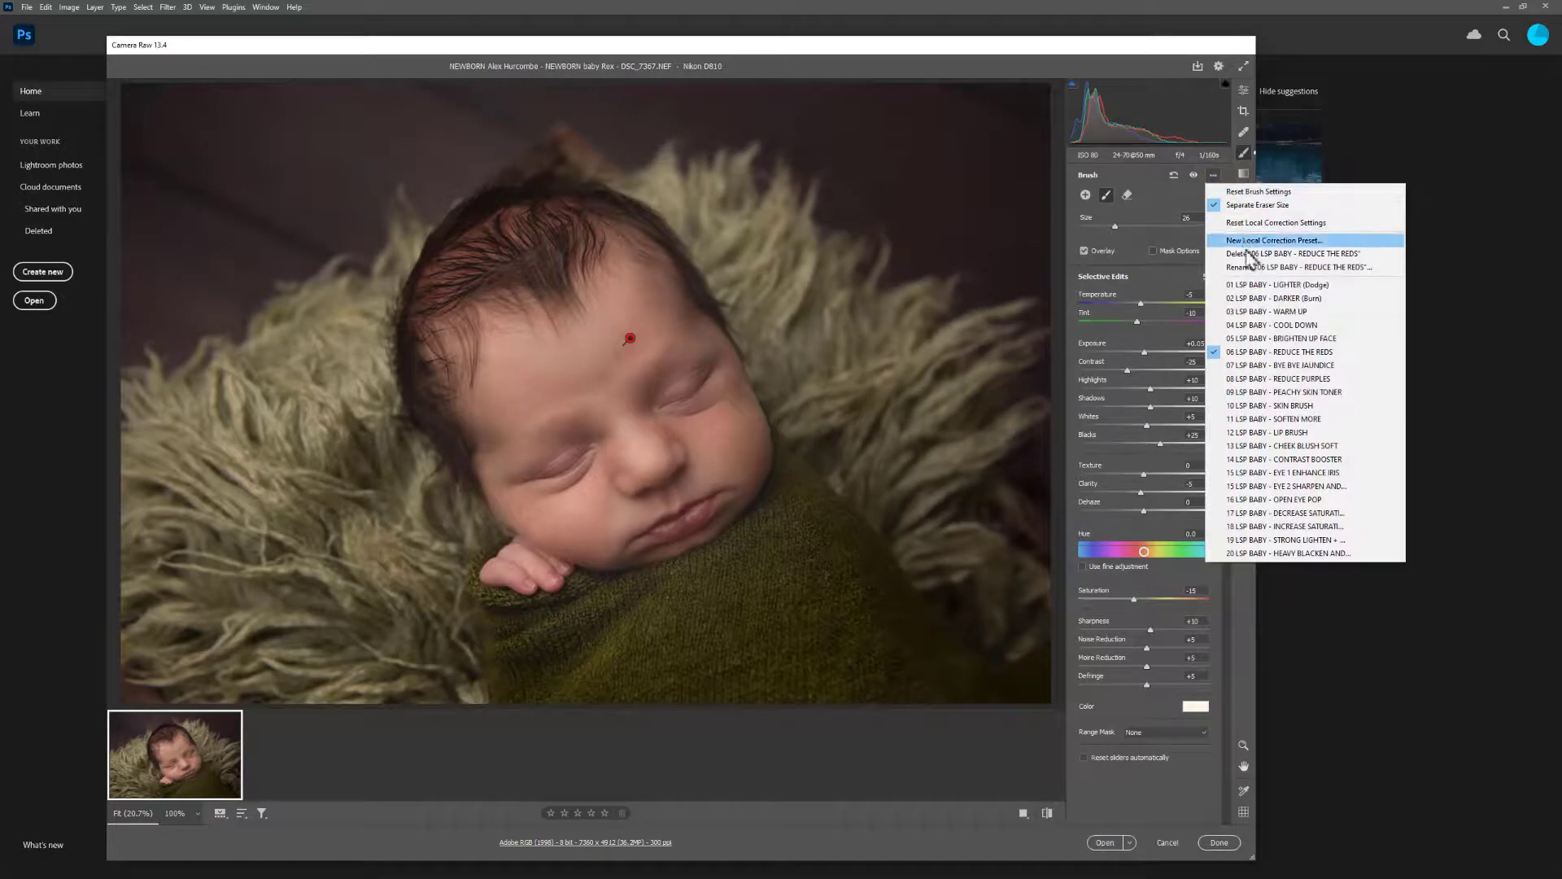
pyautogui.click(1259, 286)
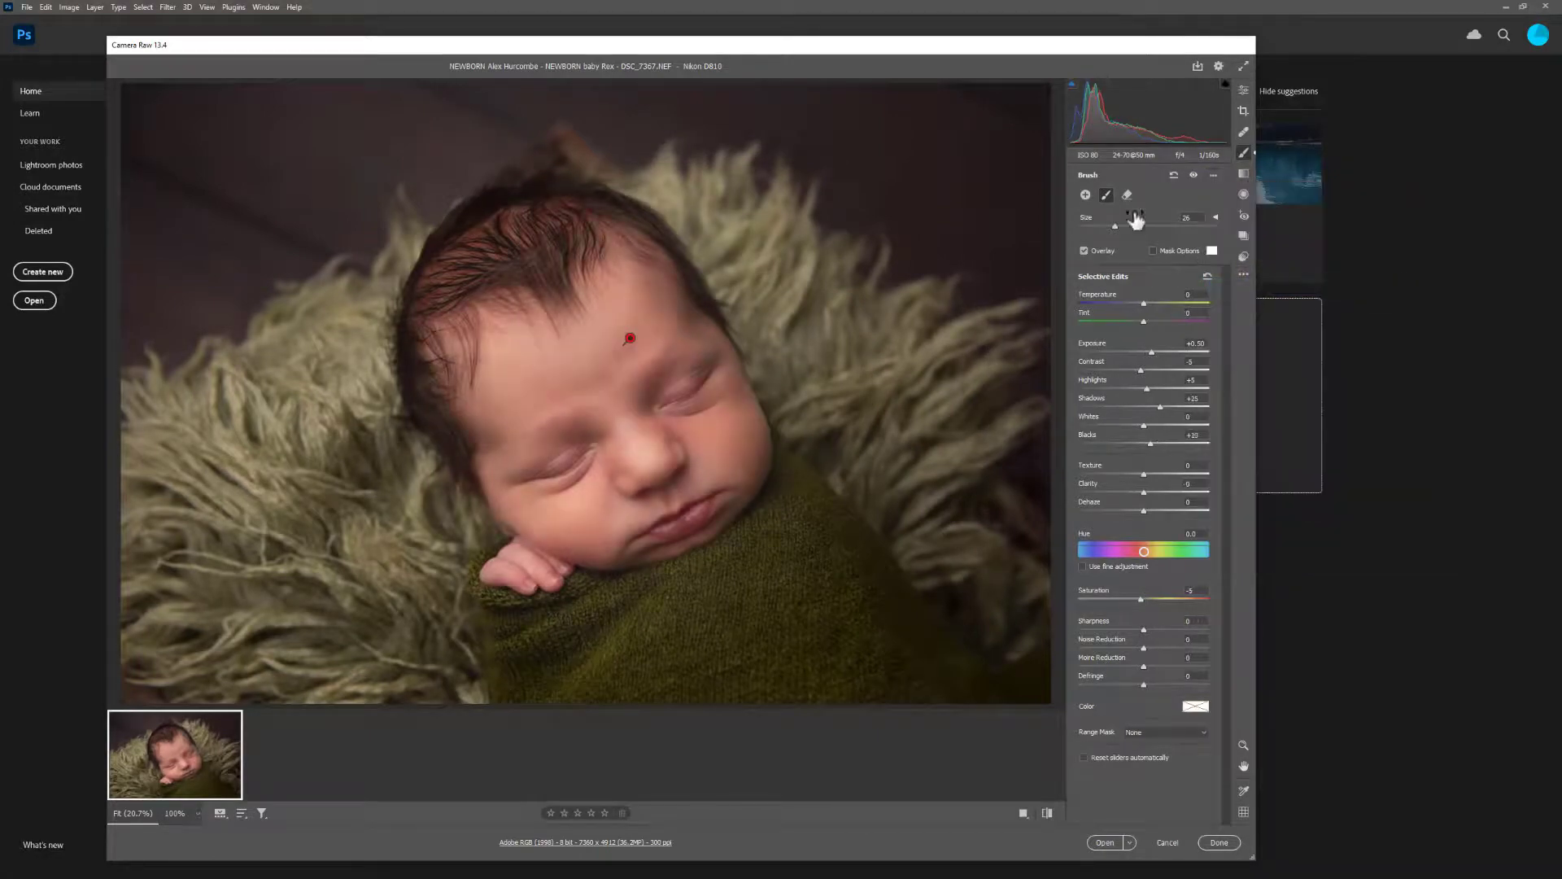
# Start a new brush adjustment, paint the 03 LSP BABY - WARM UP preset on the face, then undo it
pyautogui.click(1085, 195)
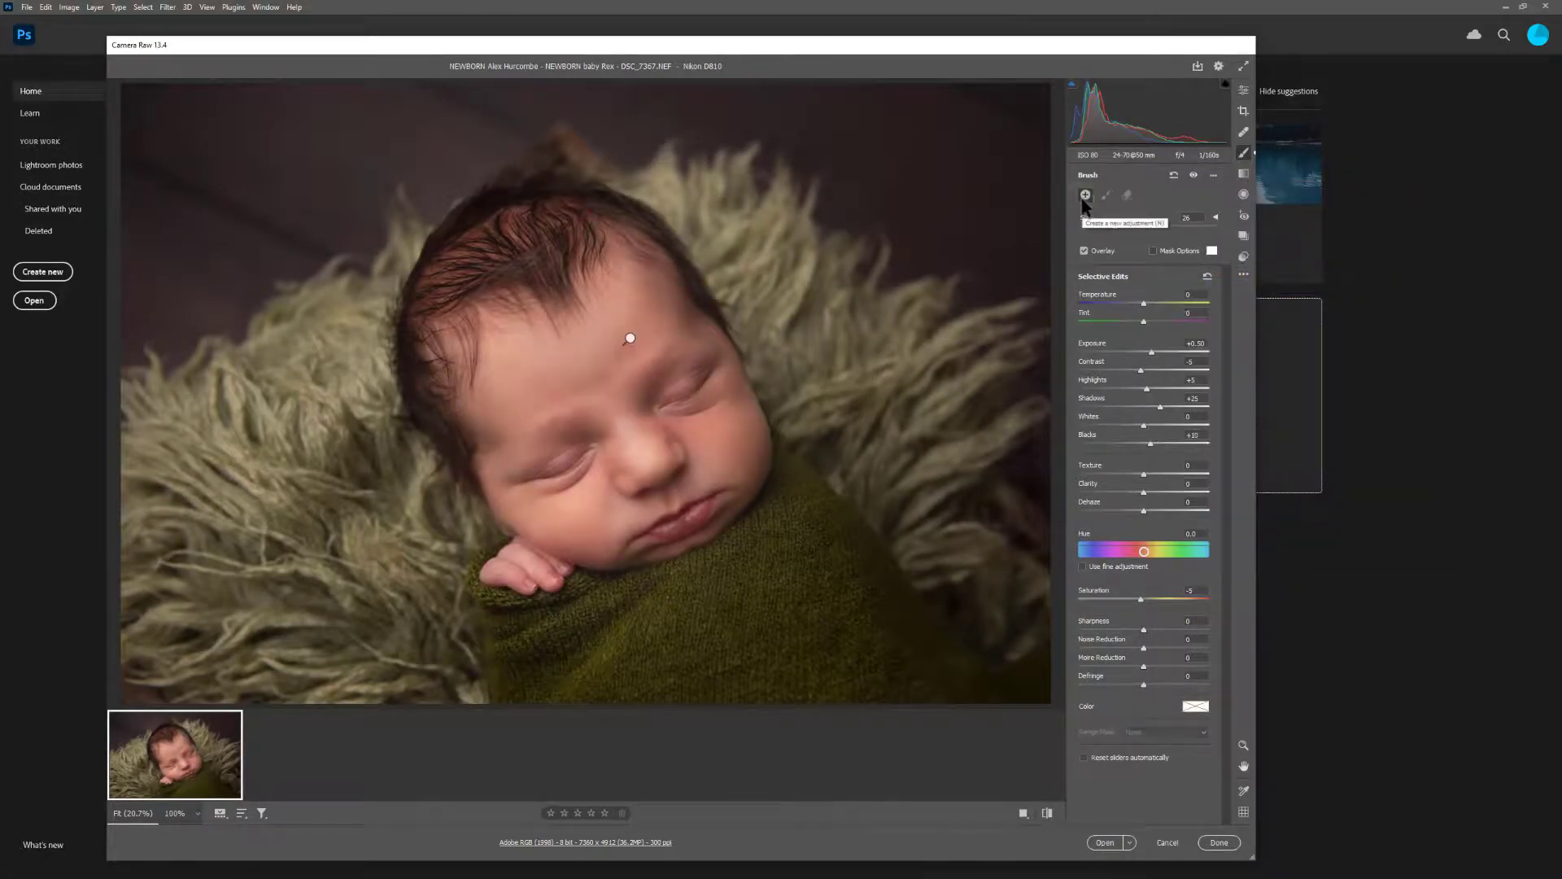
pyautogui.click(1213, 175)
pyautogui.click(1245, 311)
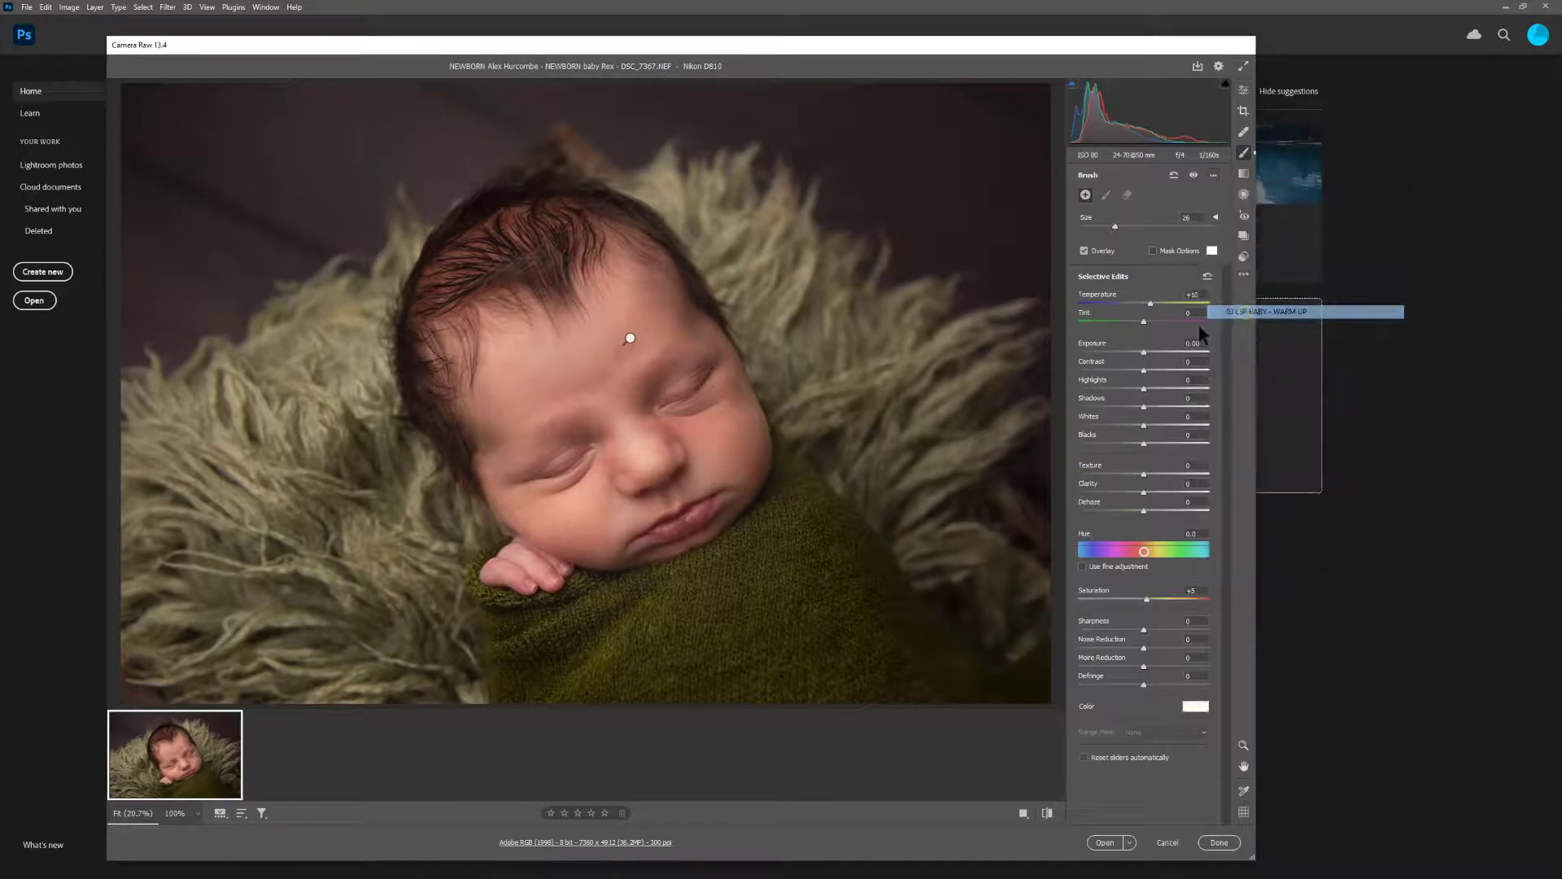
pyautogui.moveTo(660, 537)
pyautogui.mouseDown()
pyautogui.moveTo(700, 451)
pyautogui.moveTo(675, 419)
pyautogui.moveTo(661, 451)
pyautogui.mouseUp()
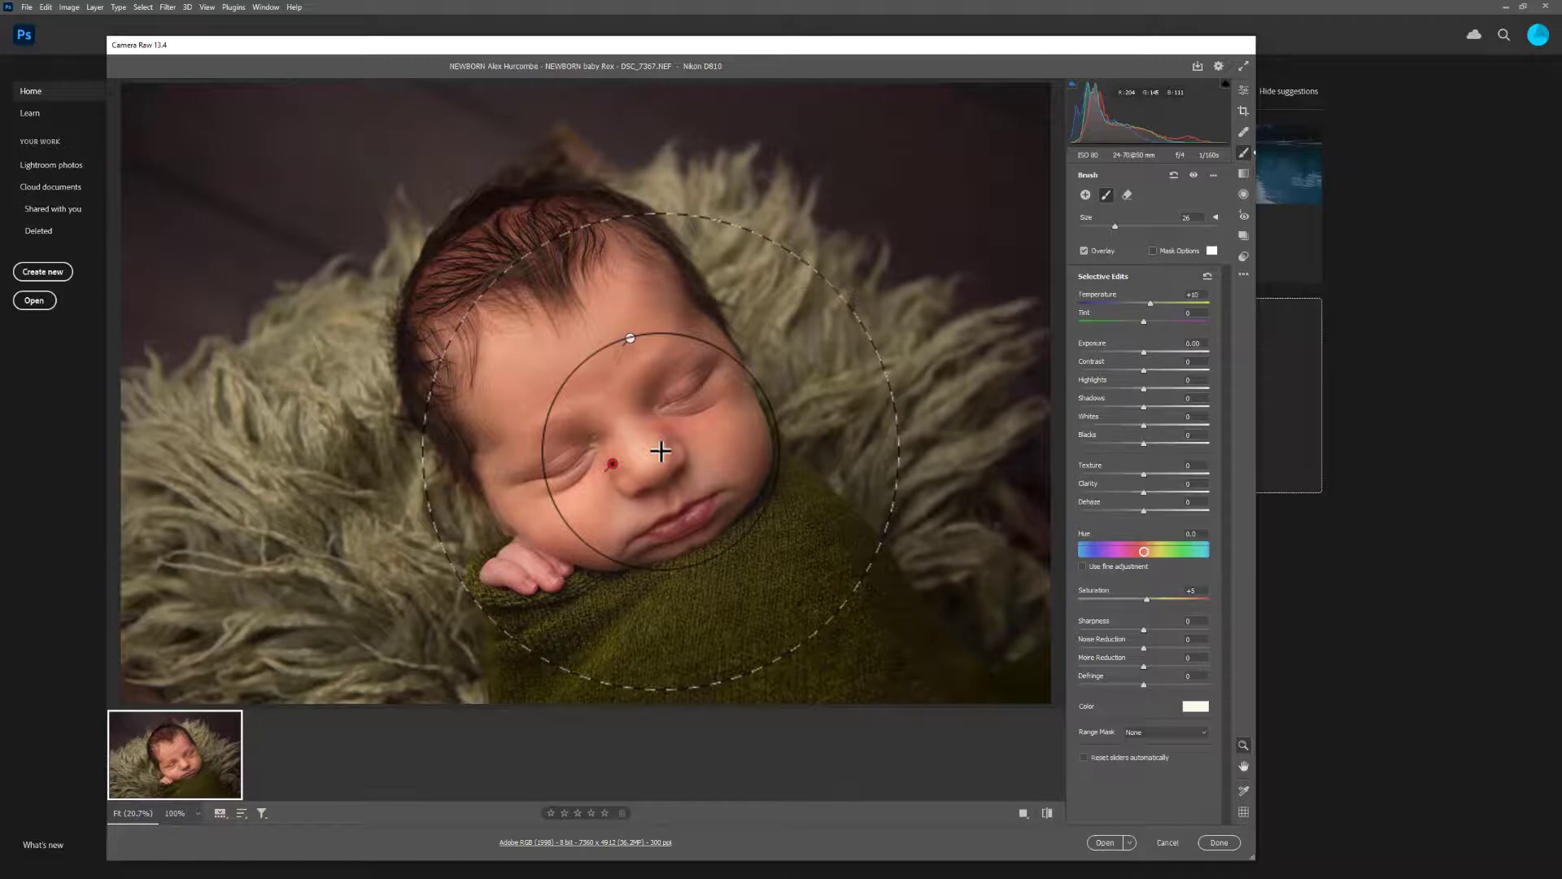
pyautogui.hotkey('ctrl', 'z')
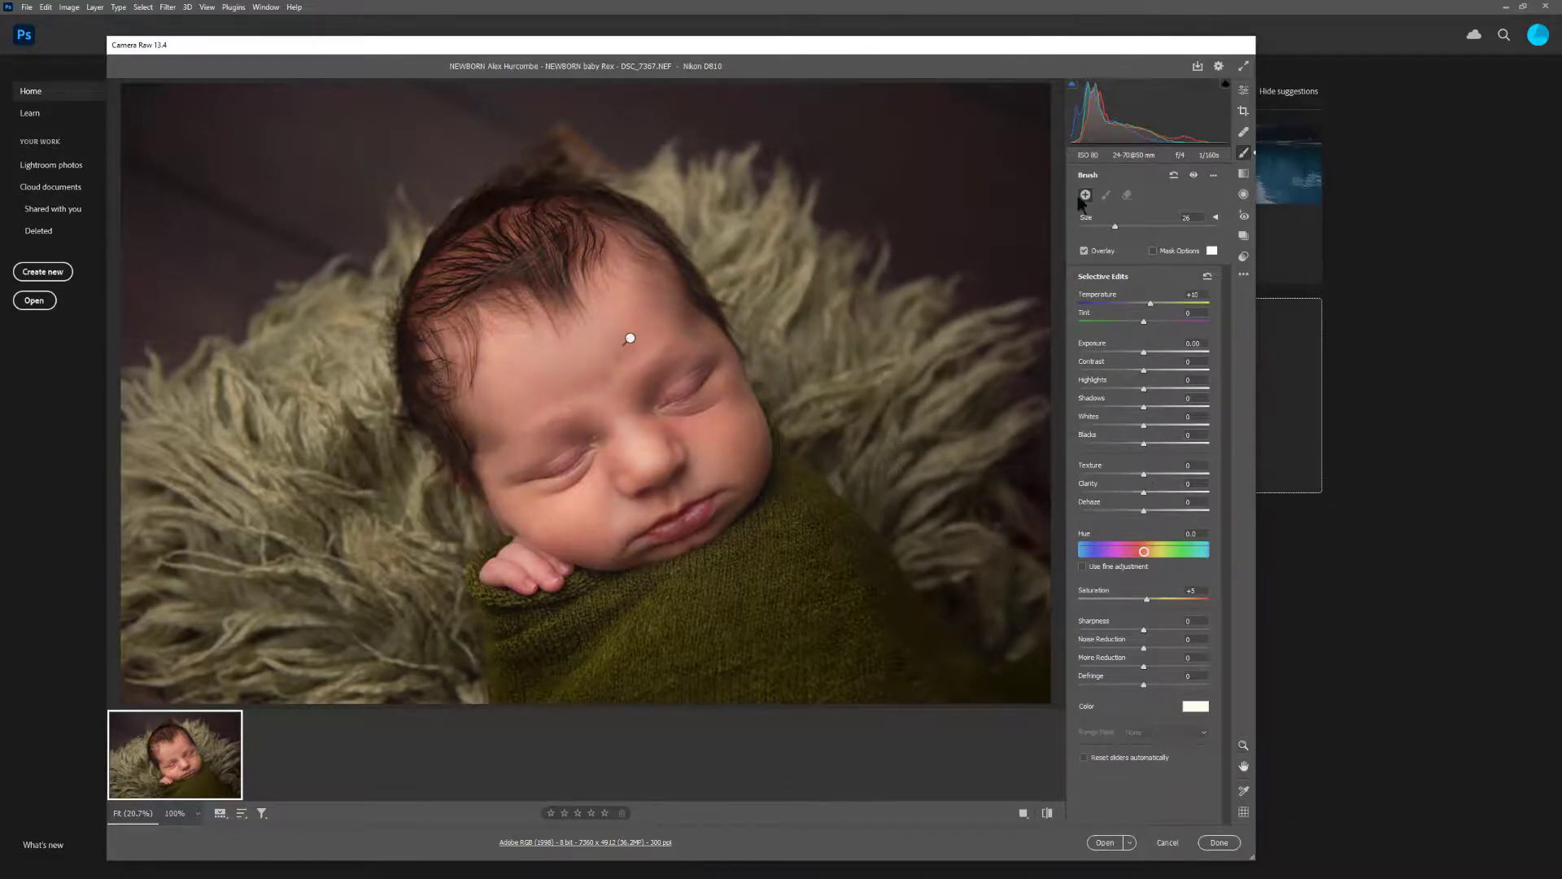
# Paint the 06 LSP BABY - REDUCE THE REDS preset across the baby's head and face
pyautogui.click(1213, 174)
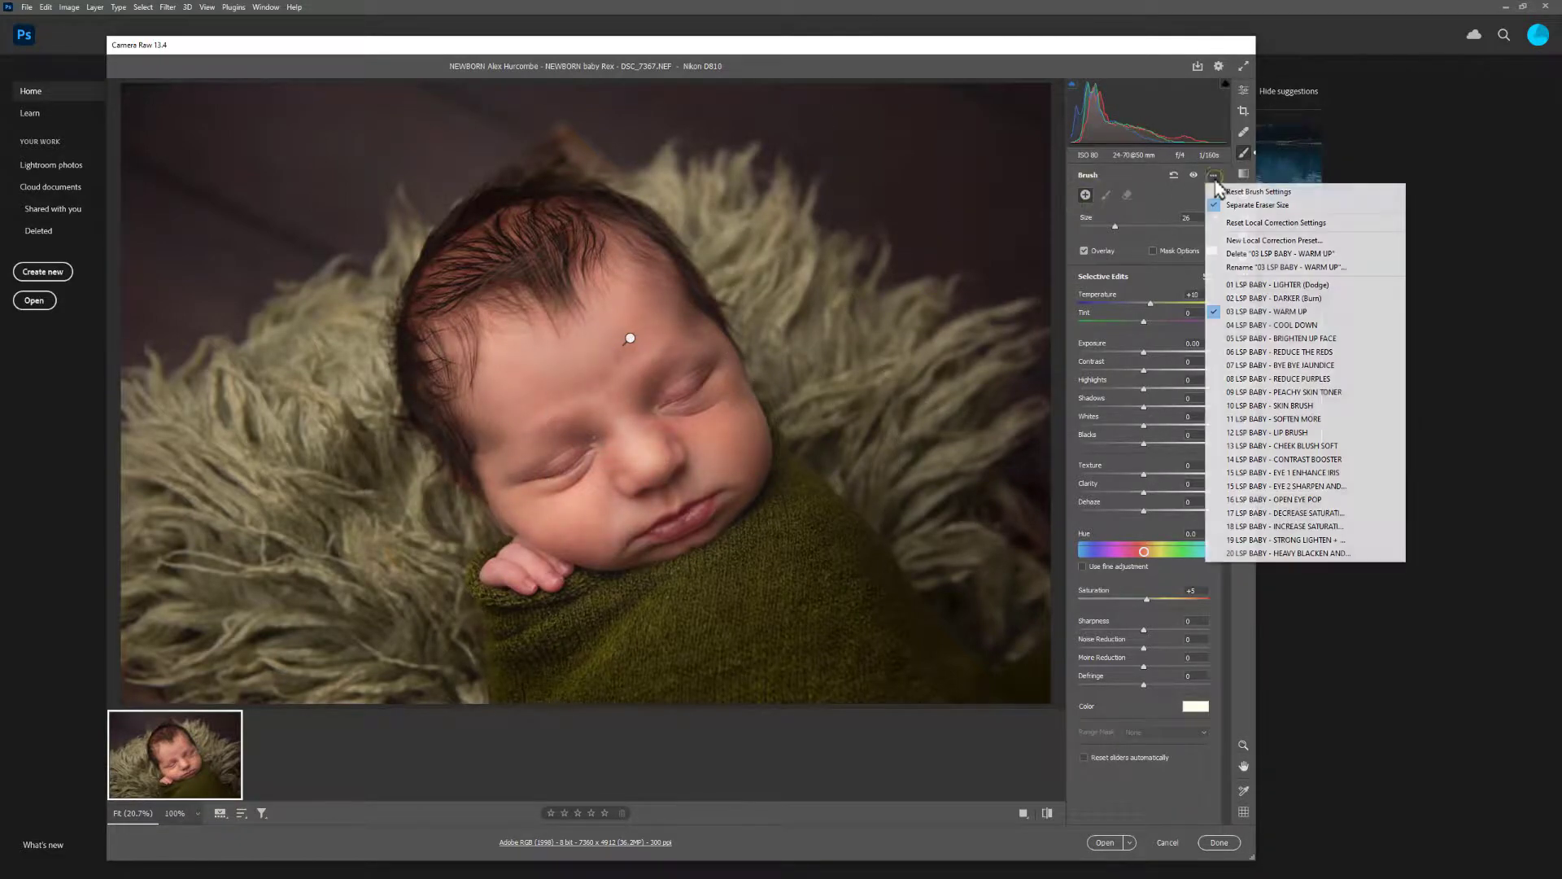
pyautogui.click(1293, 353)
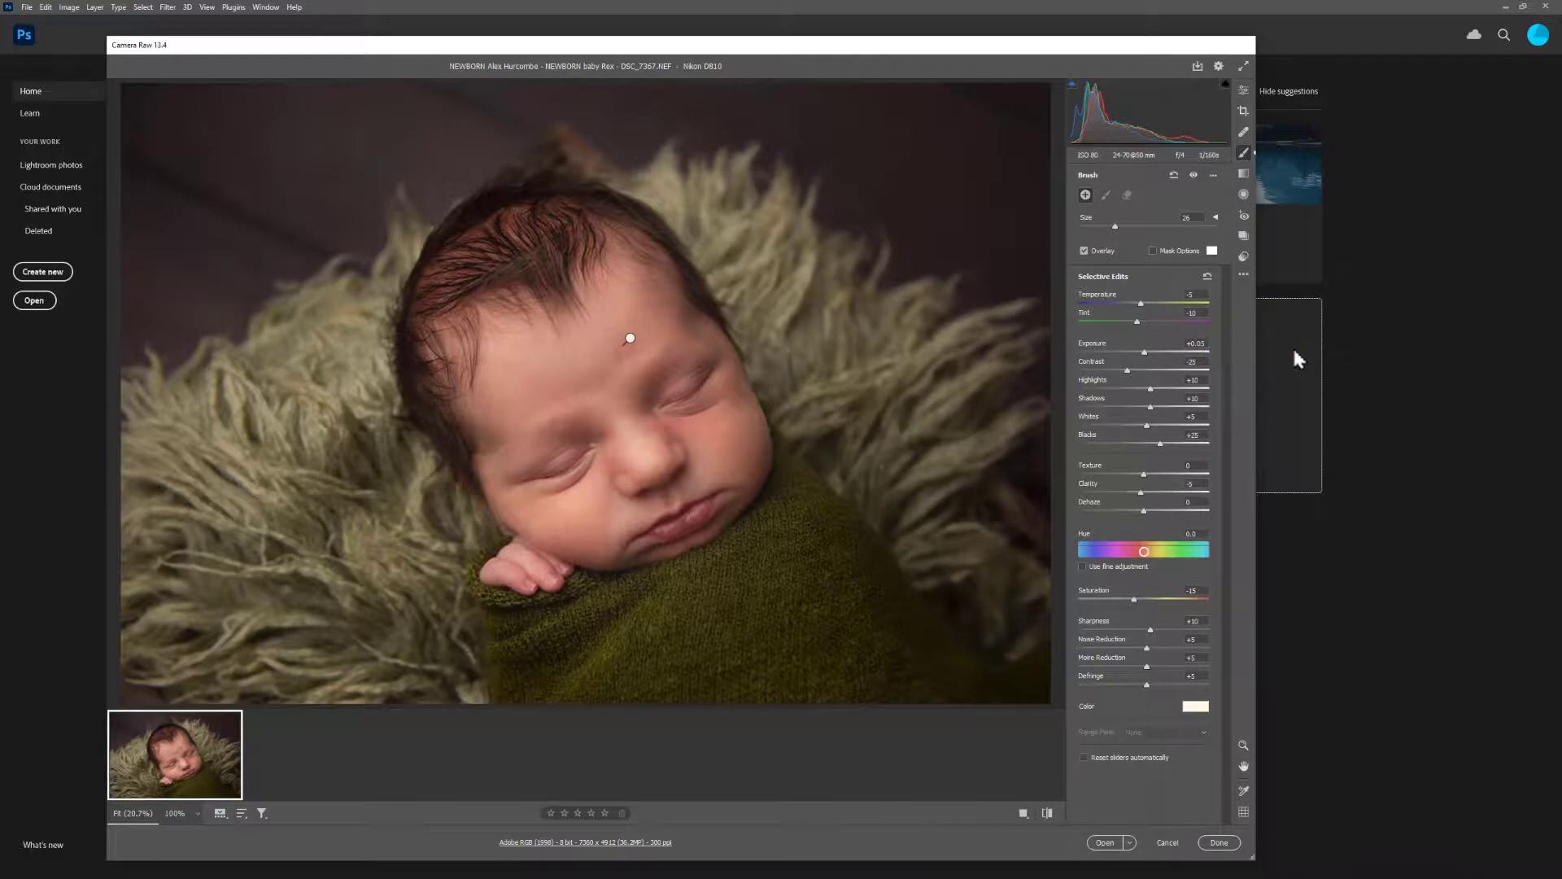
pyautogui.moveTo(462, 355)
pyautogui.mouseDown()
pyautogui.moveTo(597, 232)
pyautogui.moveTo(677, 241)
pyautogui.moveTo(703, 273)
pyautogui.moveTo(705, 600)
pyautogui.mouseUp()
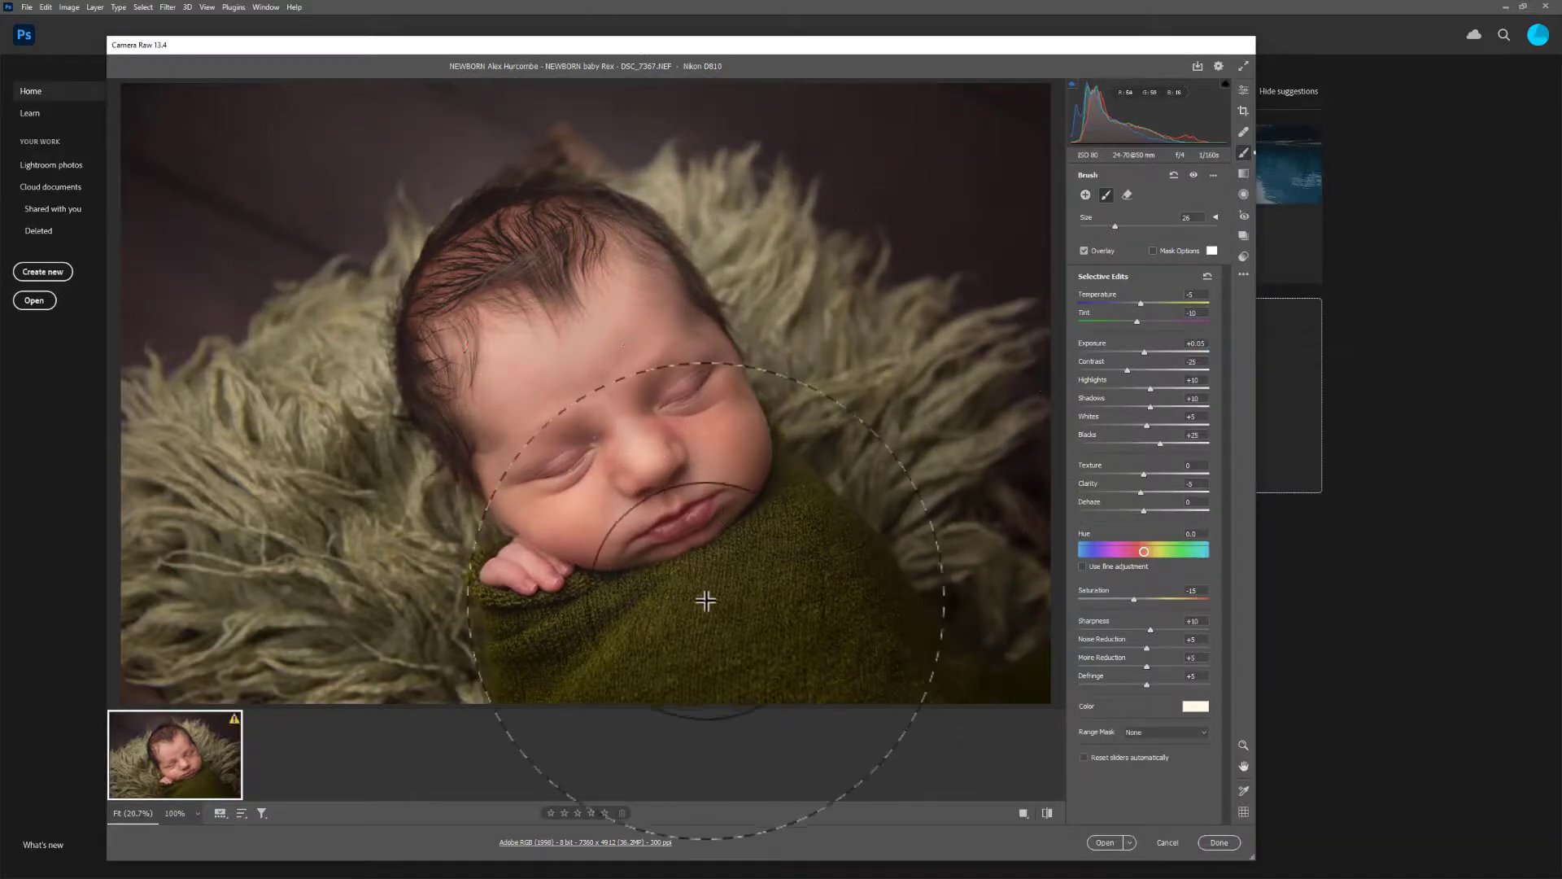
# Start a fresh adjustment and paint the LSP BABY EYE 2 SHARPEN preset along both eyelids with a small brush
pyautogui.press('Escape')
pyautogui.click(1212, 176)
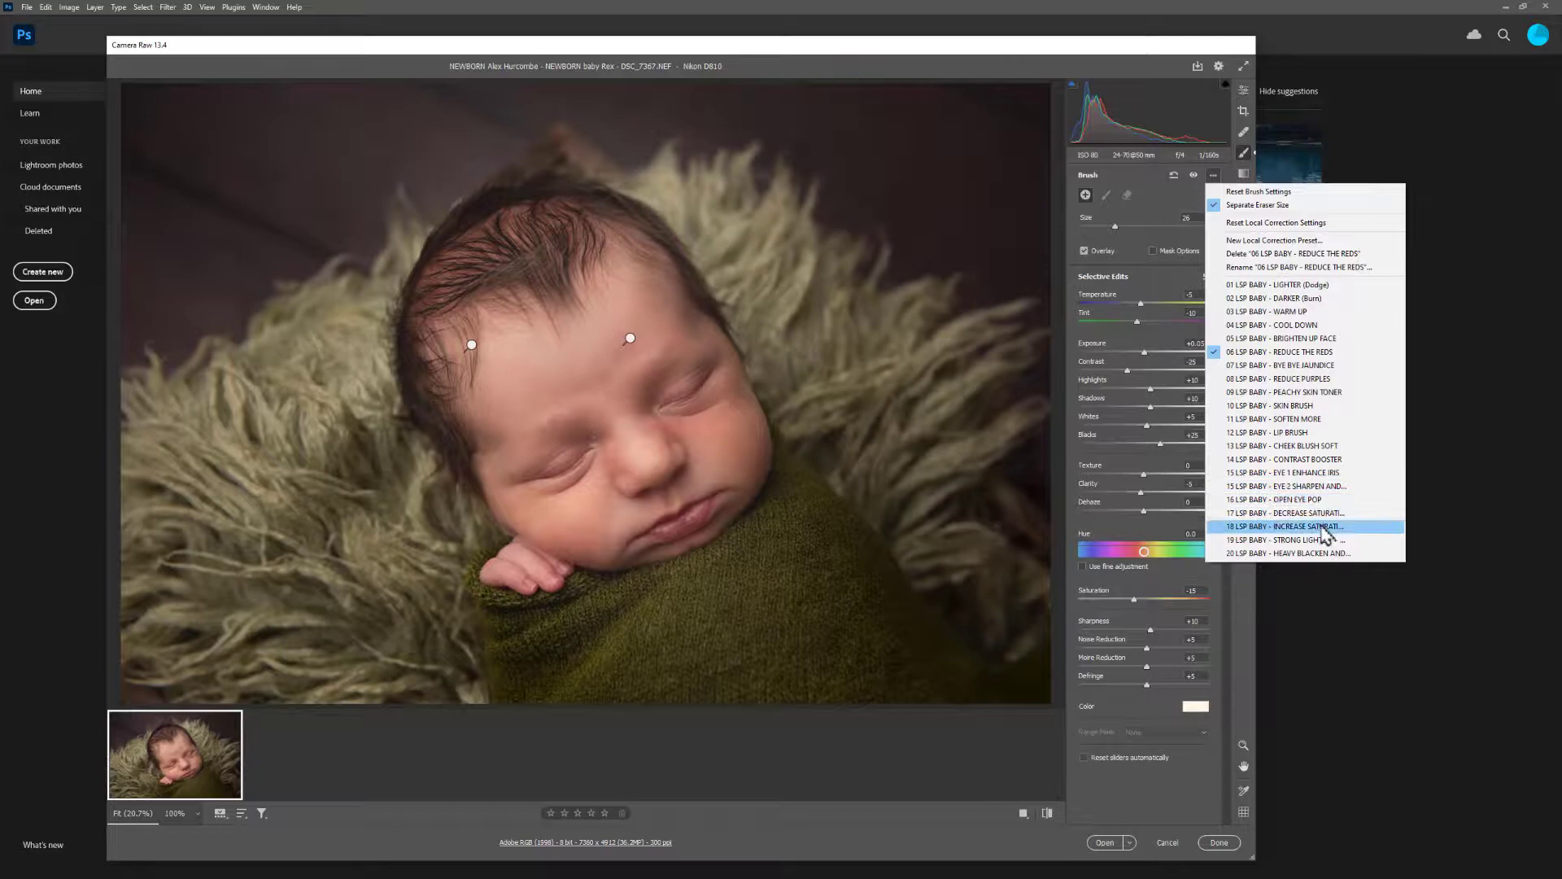
pyautogui.click(1307, 489)
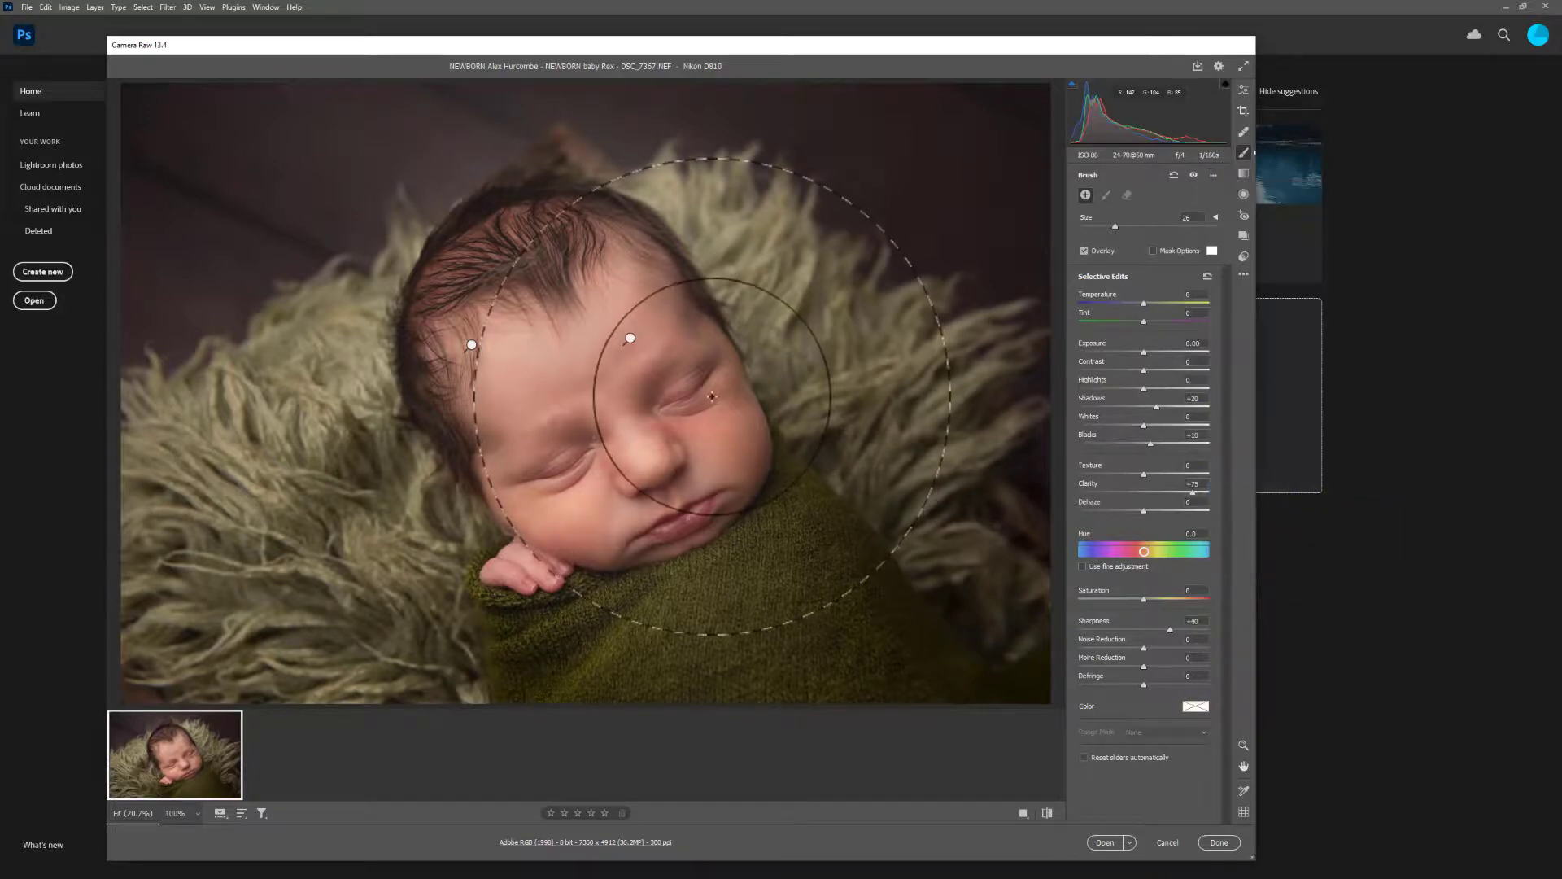
pyautogui.press('[')
pyautogui.press('[')
pyautogui.press('[')
pyautogui.press('[')
pyautogui.press('[')
pyautogui.press('[')
pyautogui.press('[')
pyautogui.press('[')
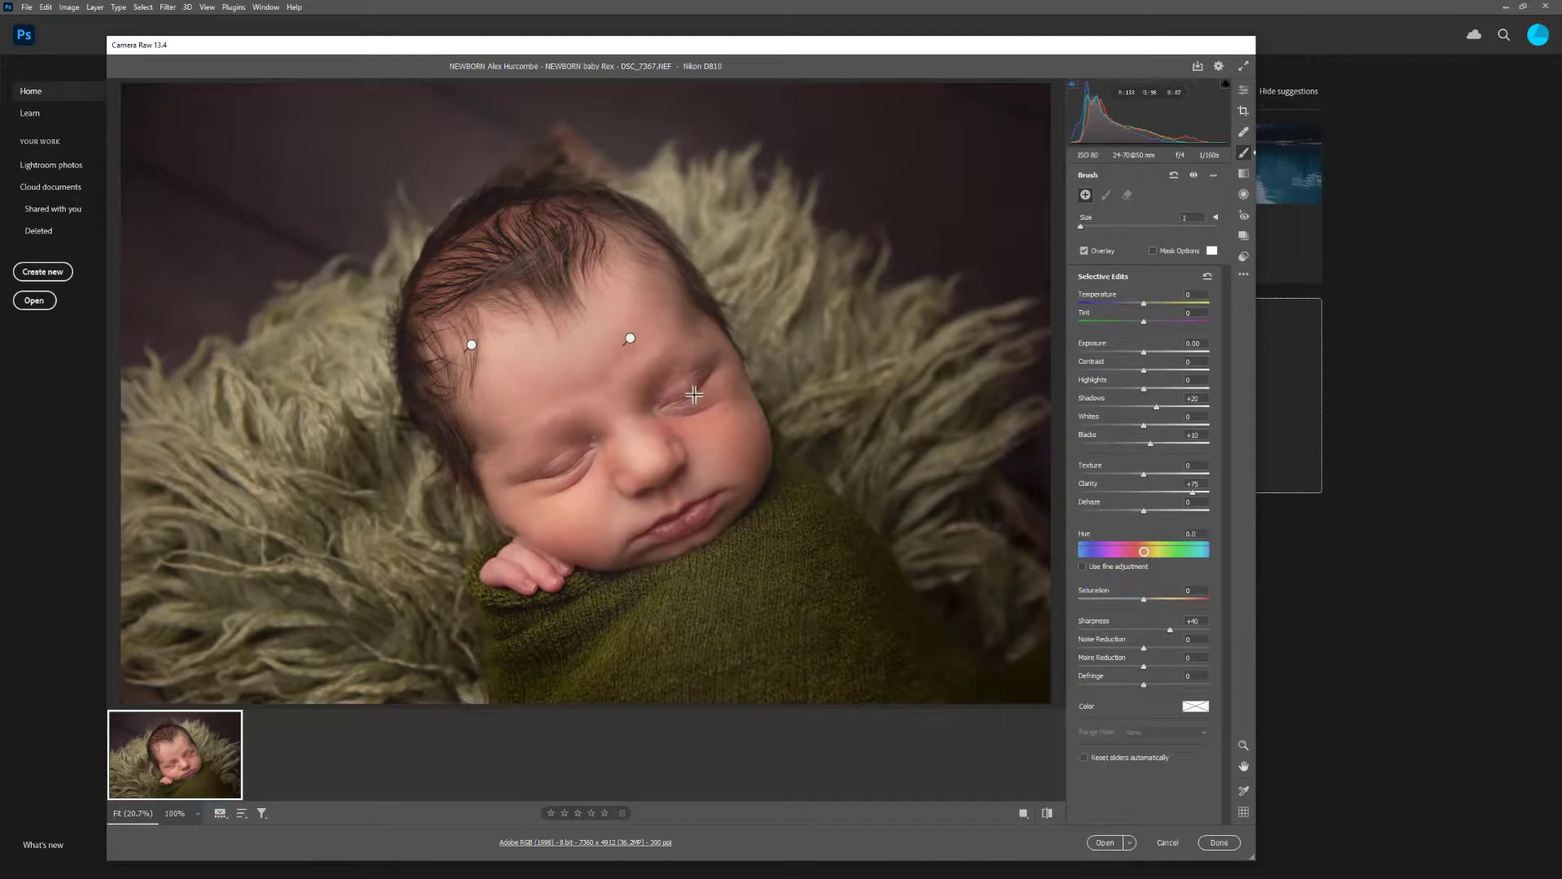
pyautogui.press(']')
pyautogui.moveTo(692, 394)
pyautogui.mouseDown()
pyautogui.moveTo(671, 401)
pyautogui.moveTo(700, 387)
pyautogui.moveTo(686, 402)
pyautogui.mouseUp()
pyautogui.moveTo(586, 453)
pyautogui.mouseDown()
pyautogui.moveTo(533, 481)
pyautogui.moveTo(582, 461)
pyautogui.mouseUp()
pyautogui.press(']')
pyautogui.press(']')
pyautogui.press(']')
pyautogui.press(']')
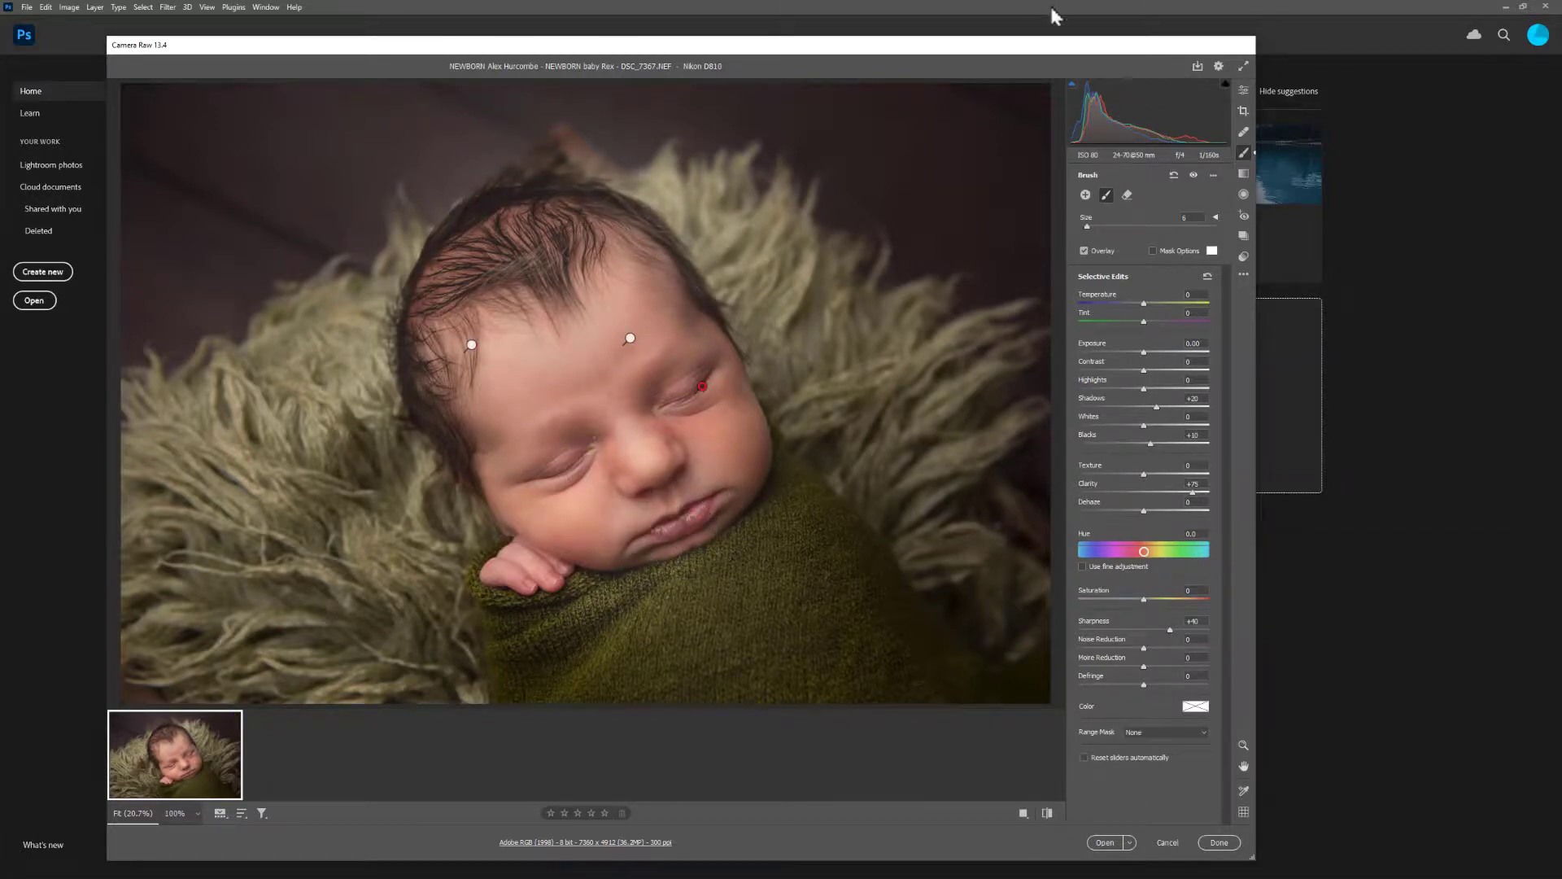
# Open the retouched DSC_7367.NEF from Camera Raw into Photoshop as a document
pyautogui.click(1107, 845)
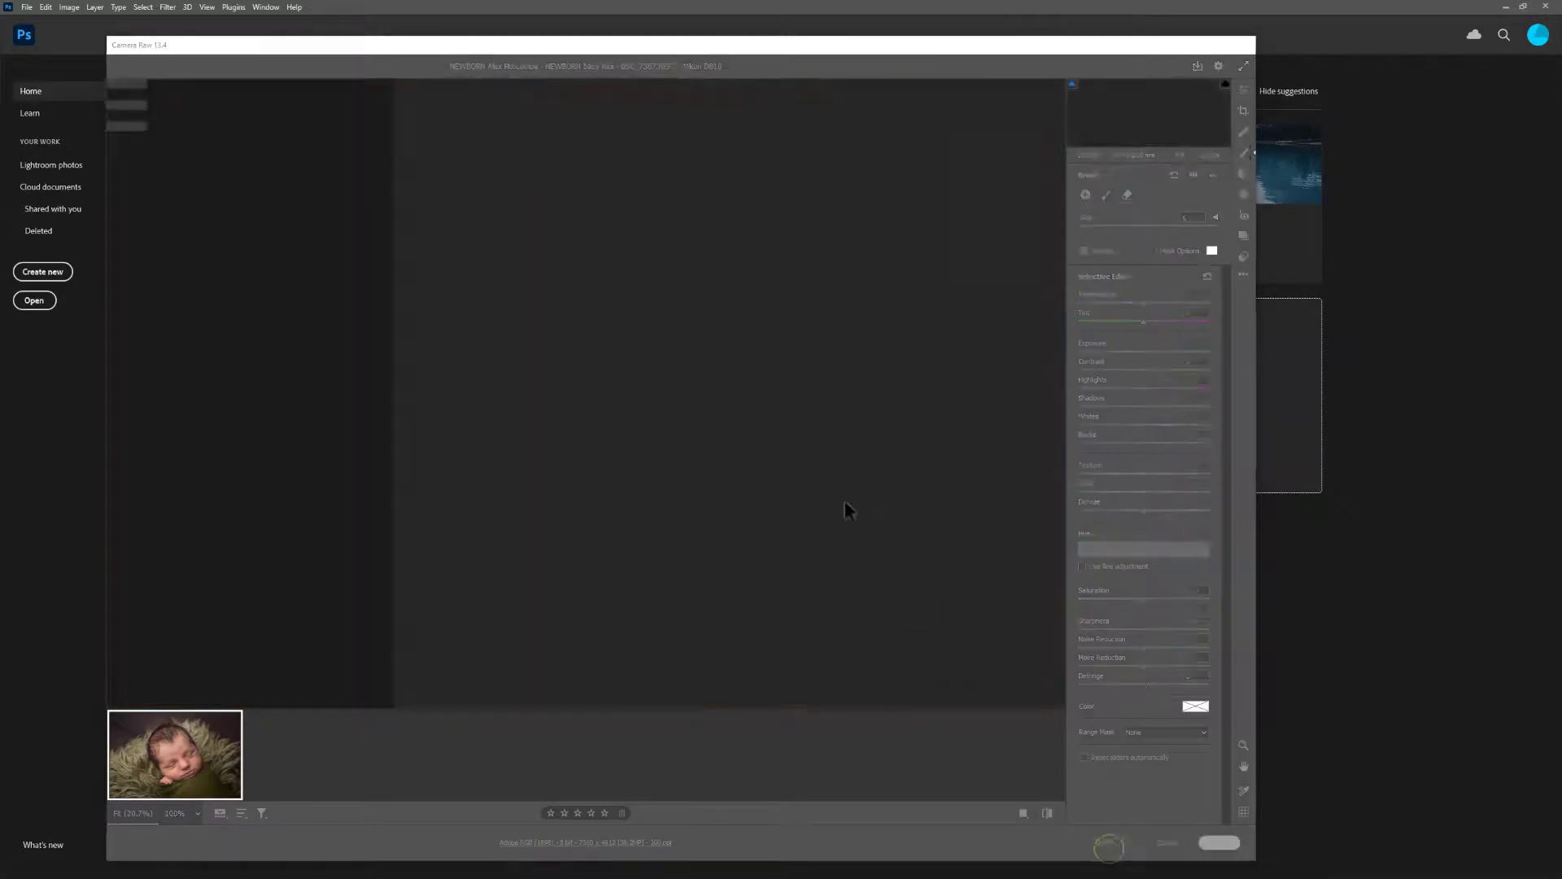